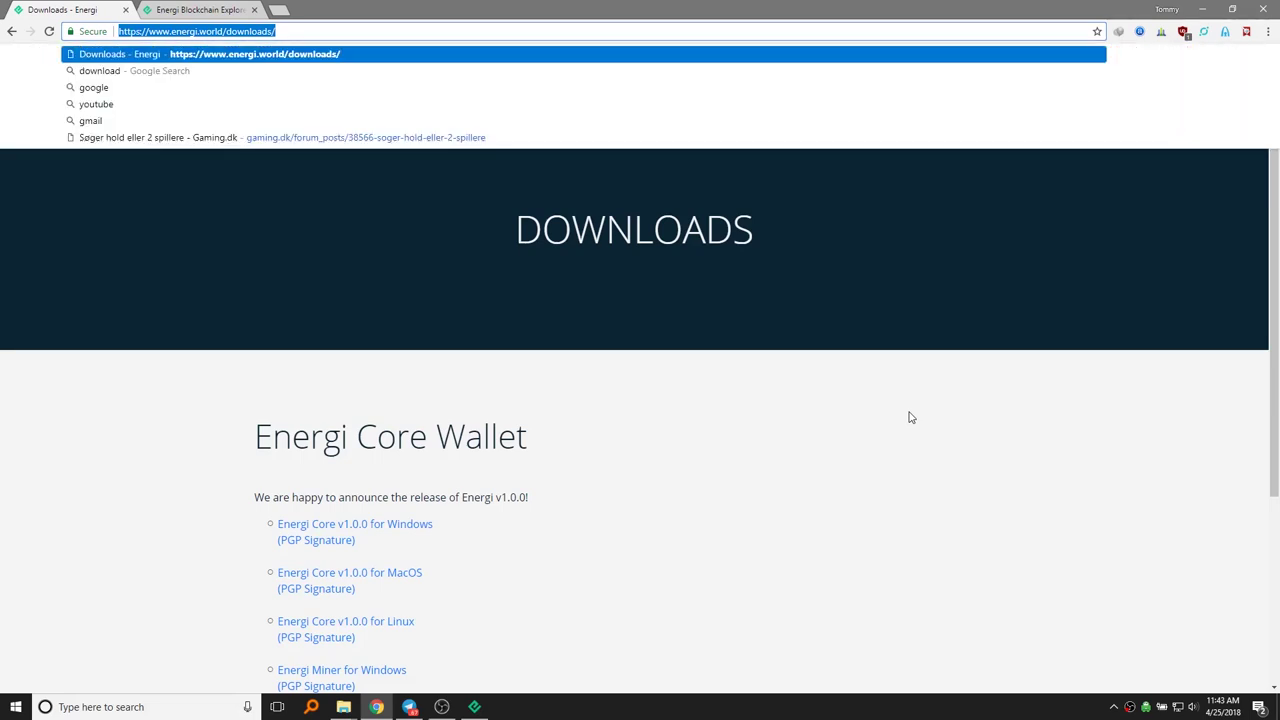
# Step: Bring up the Energi folder holding the installer and test.dat, then switch to Energi Core Wallet
pyautogui.click(912, 417)
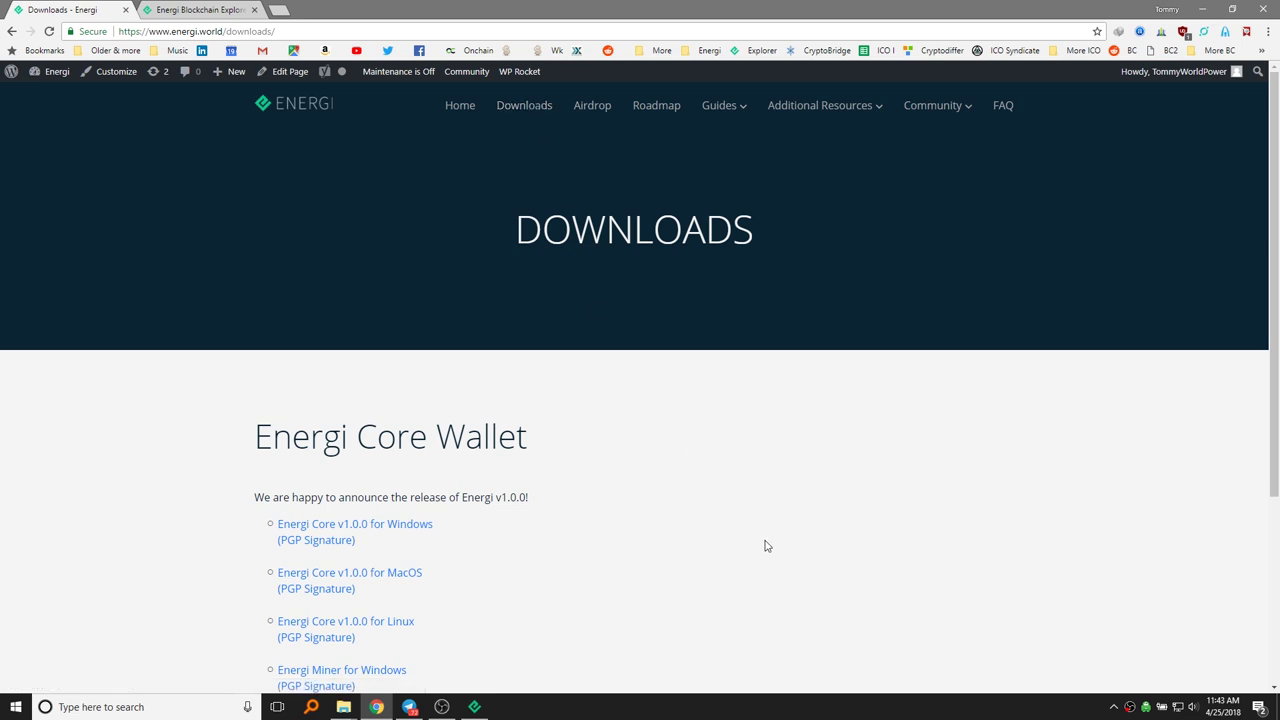
pyautogui.scroll(-1, 749, 531)
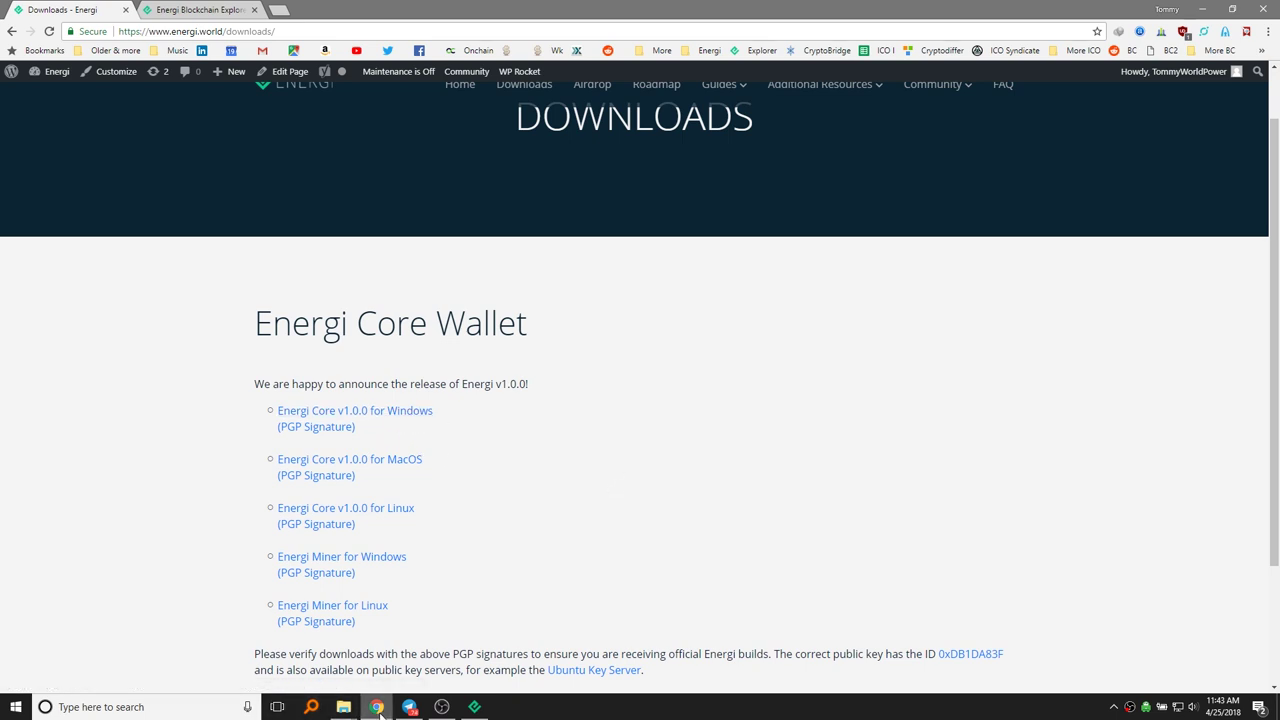
pyautogui.moveTo(343, 707)
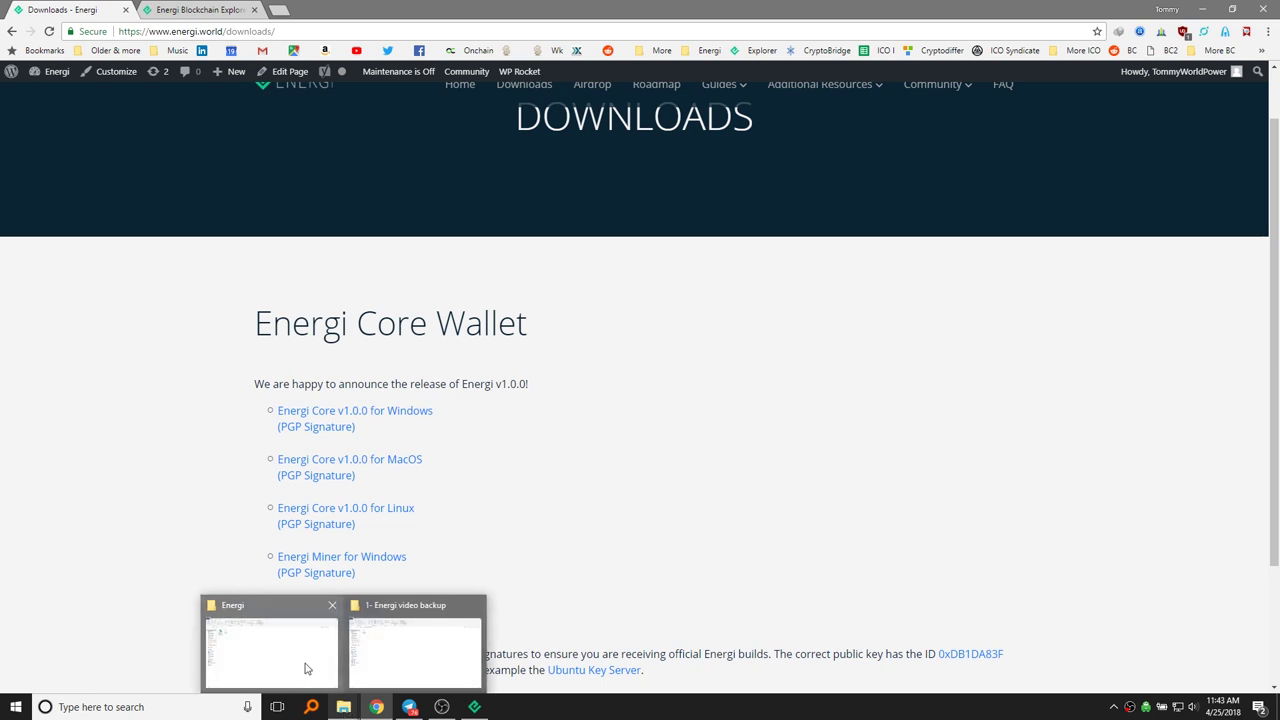
pyautogui.click(270, 650)
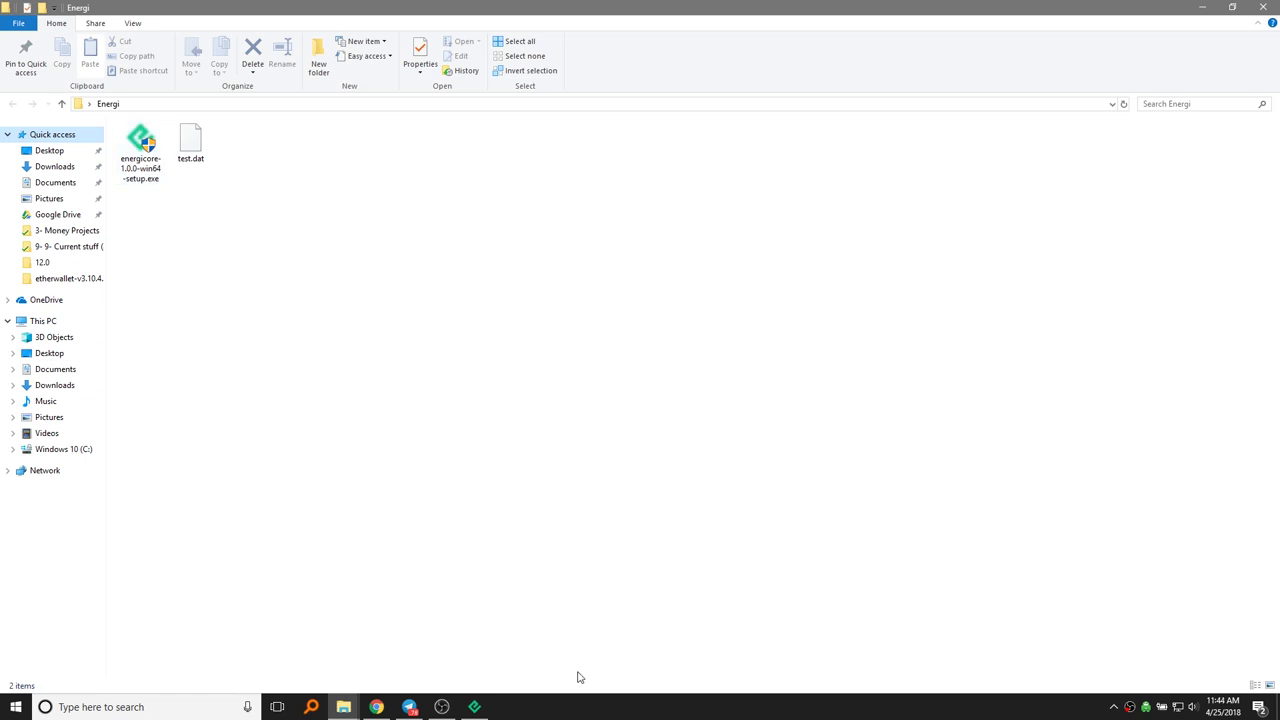
pyautogui.click(476, 708)
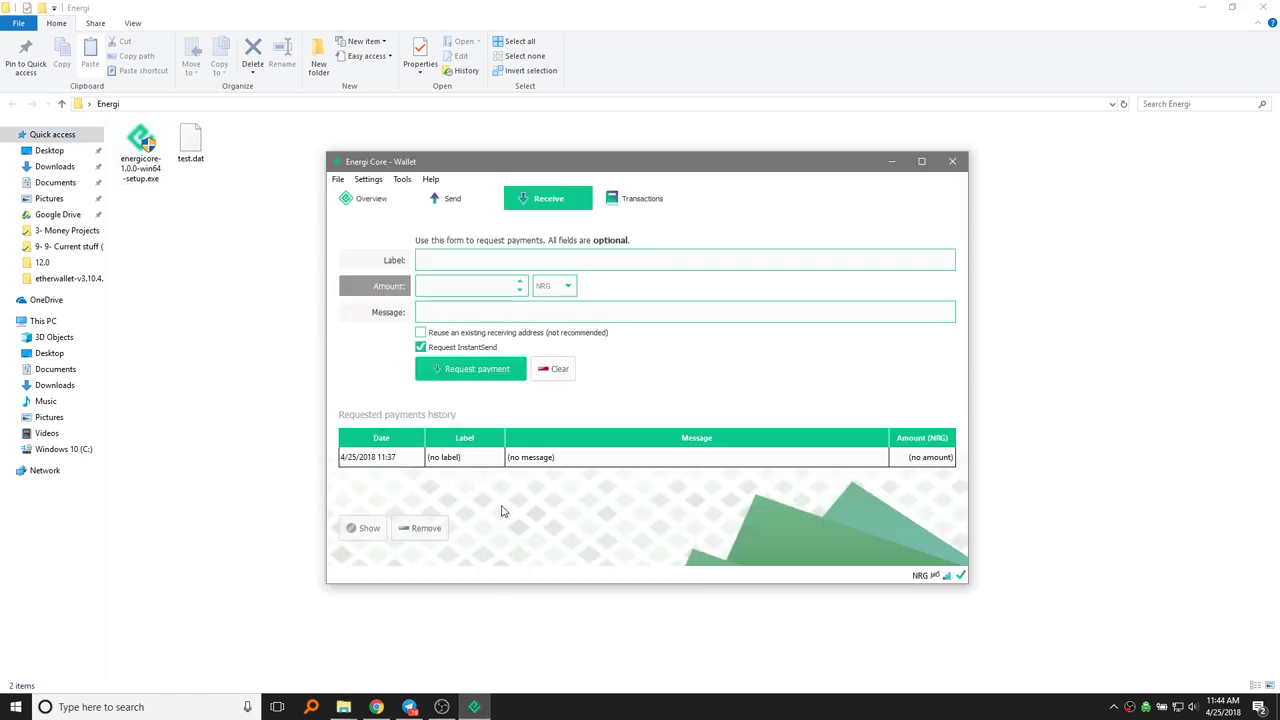
# Step: Look over the Overview and Transactions pages, then go to the Receive page
pyautogui.click(375, 200)
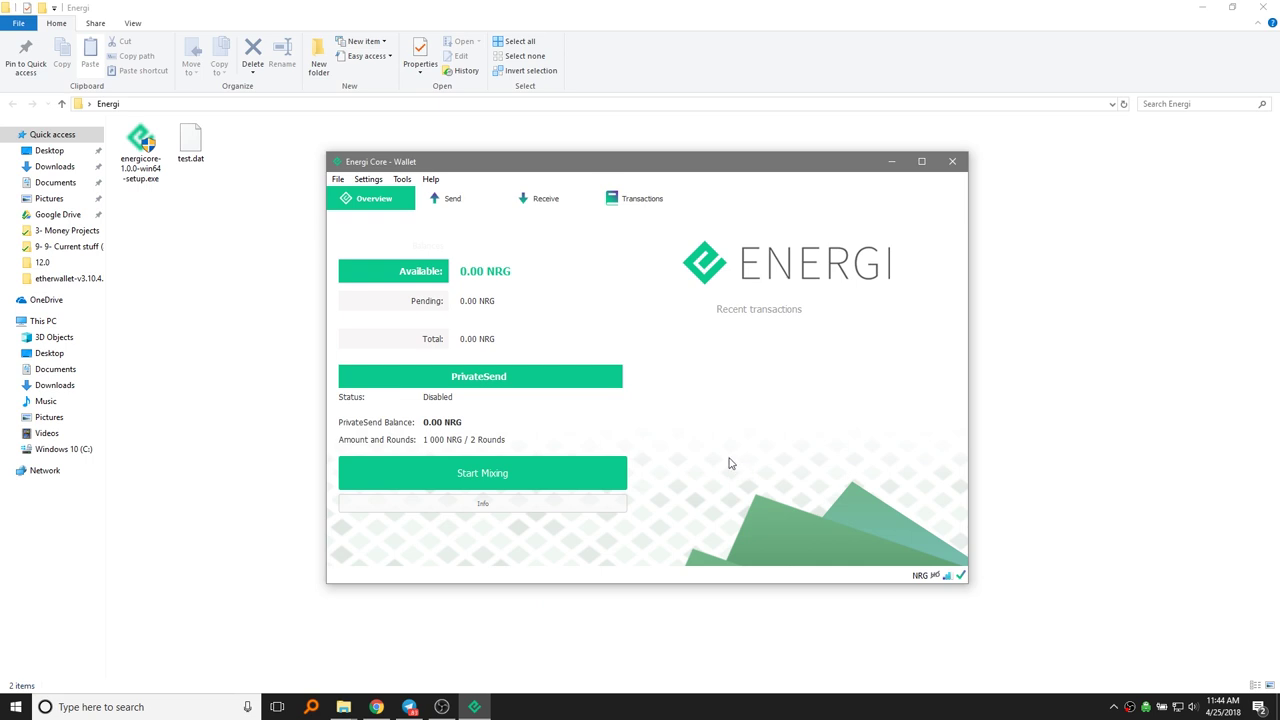
pyautogui.click(603, 202)
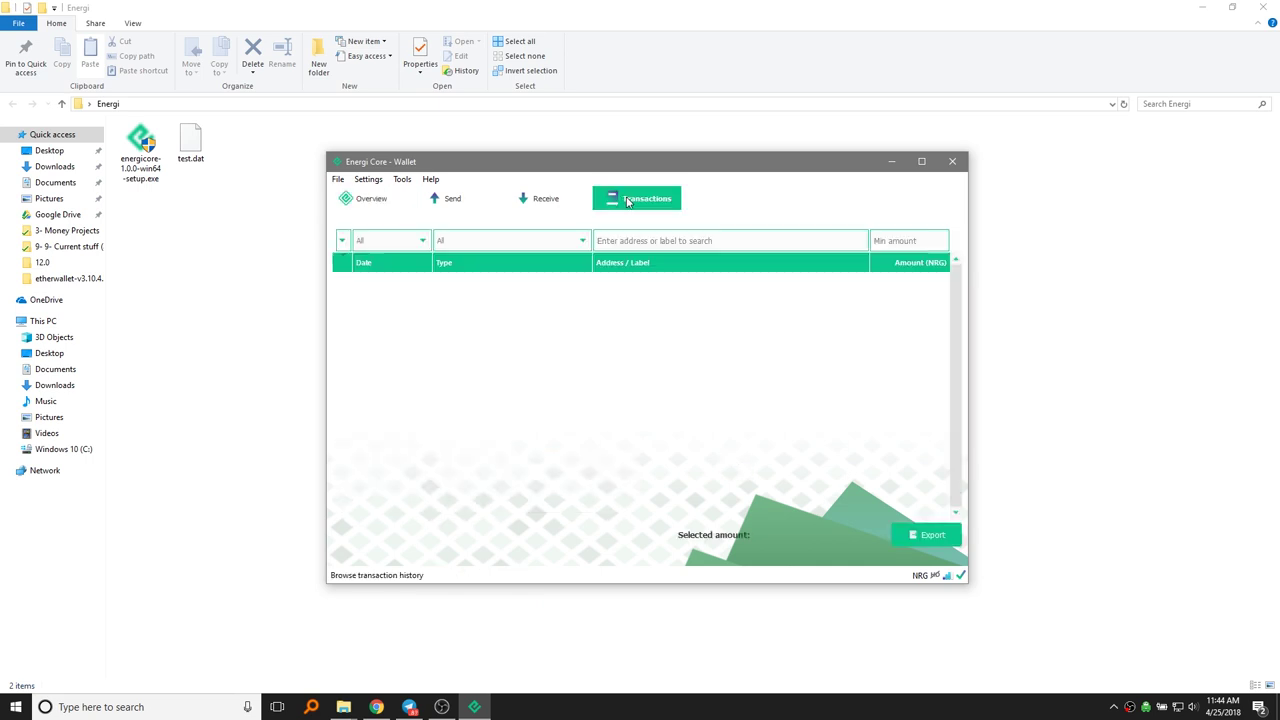
pyautogui.click(562, 208)
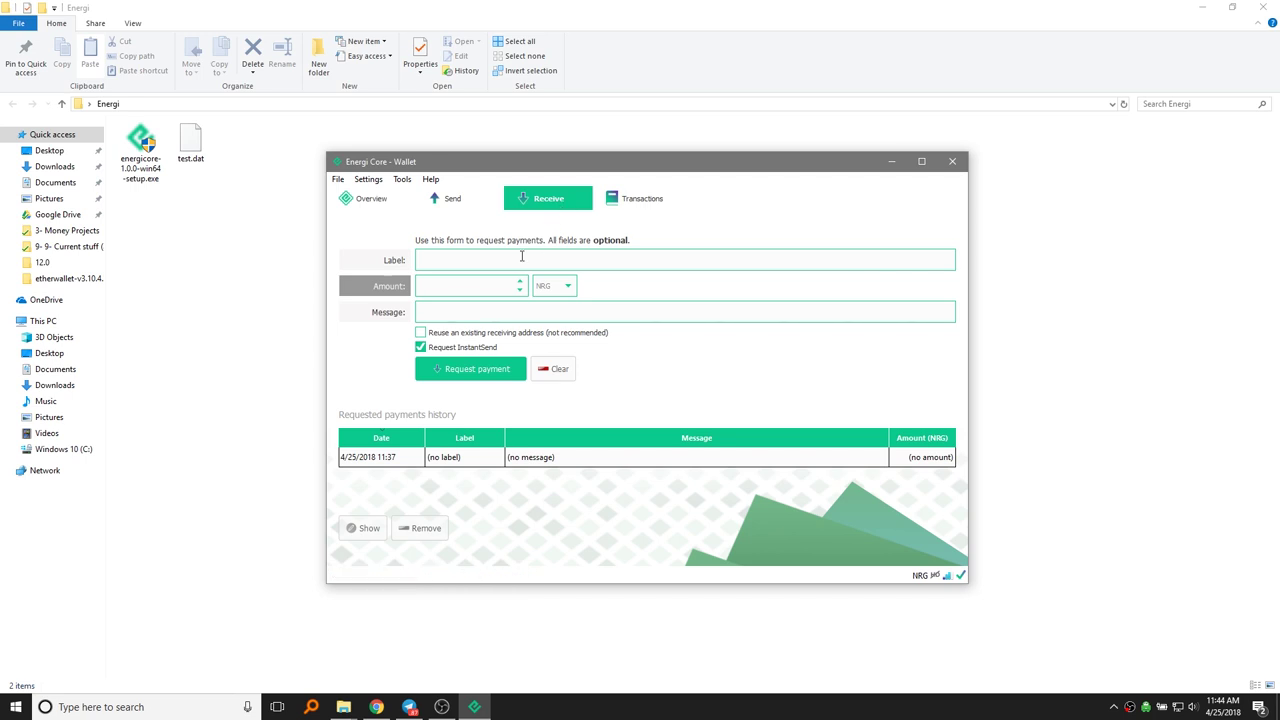
# Step: Create the 11:44 payment request, look over its payment information, and close the QR dialog
pyautogui.click(471, 370)
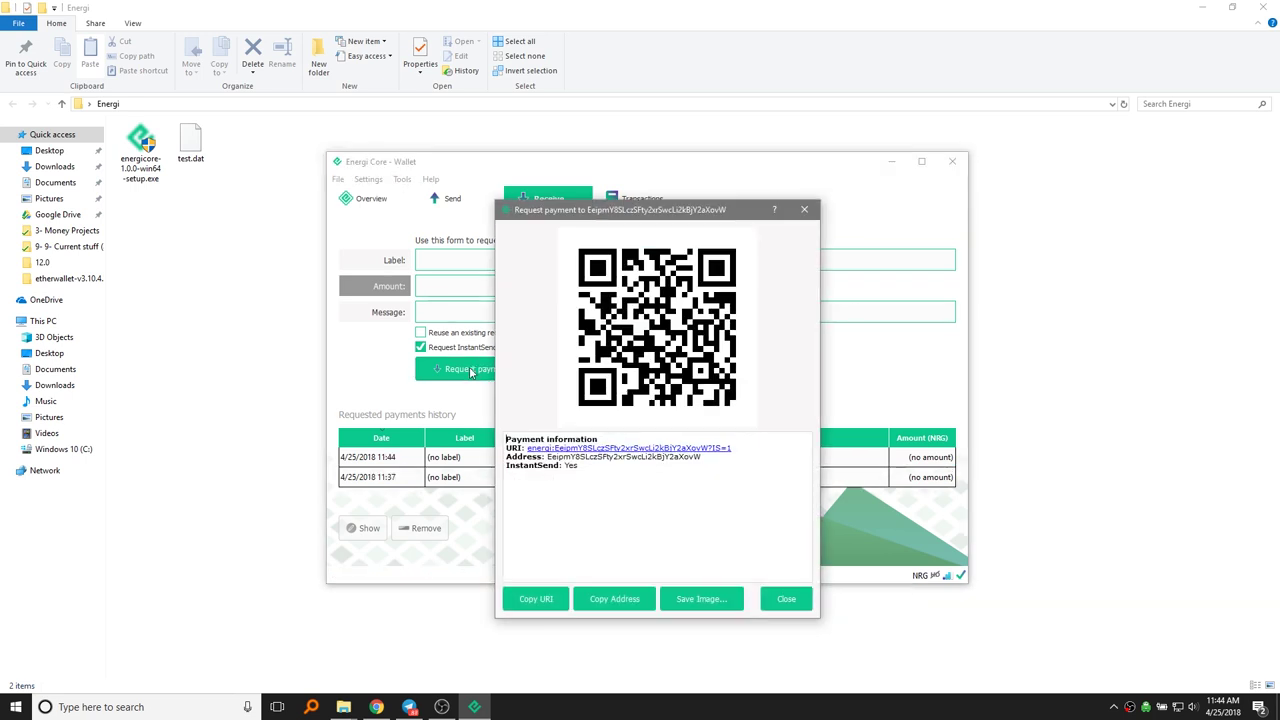
pyautogui.moveTo(548, 456)
pyautogui.mouseDown()
pyautogui.moveTo(731, 471)
pyautogui.moveTo(520, 448)
pyautogui.moveTo(548, 456)
pyautogui.mouseUp()
pyautogui.click(699, 458)
pyautogui.click(549, 457)
pyautogui.tripleClick(616, 460)
pyautogui.click(622, 460)
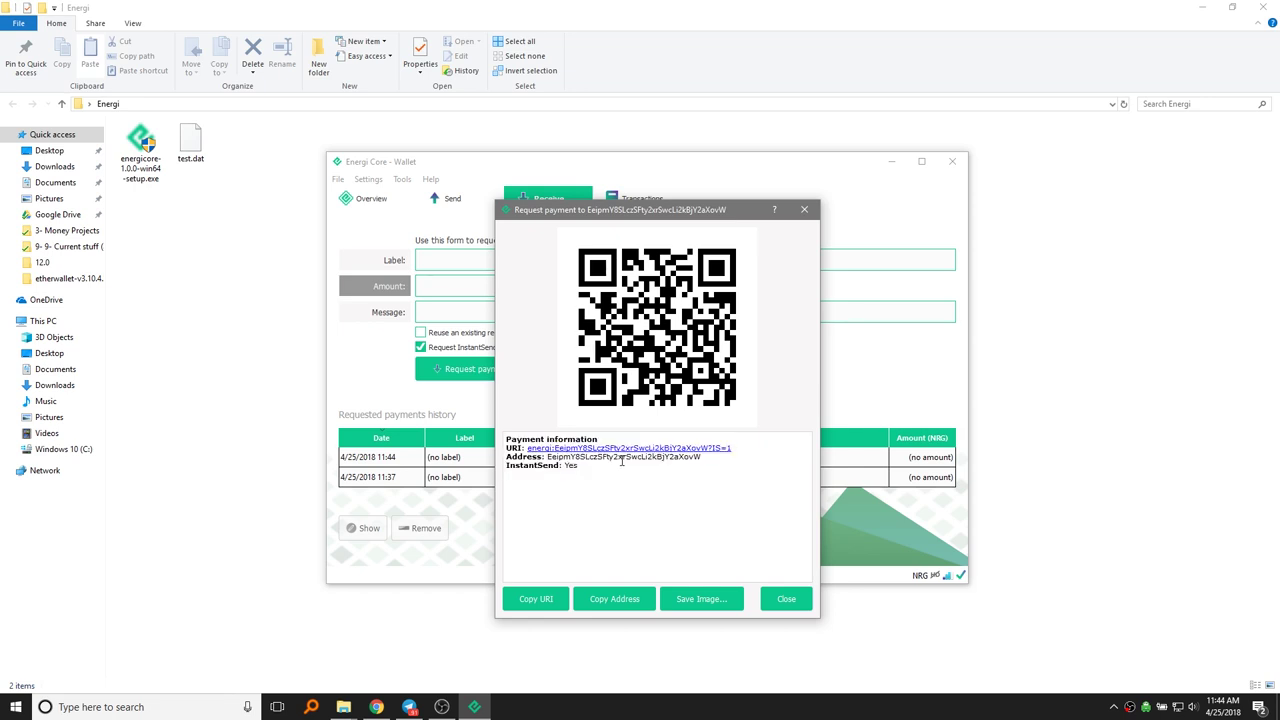
pyautogui.click(786, 602)
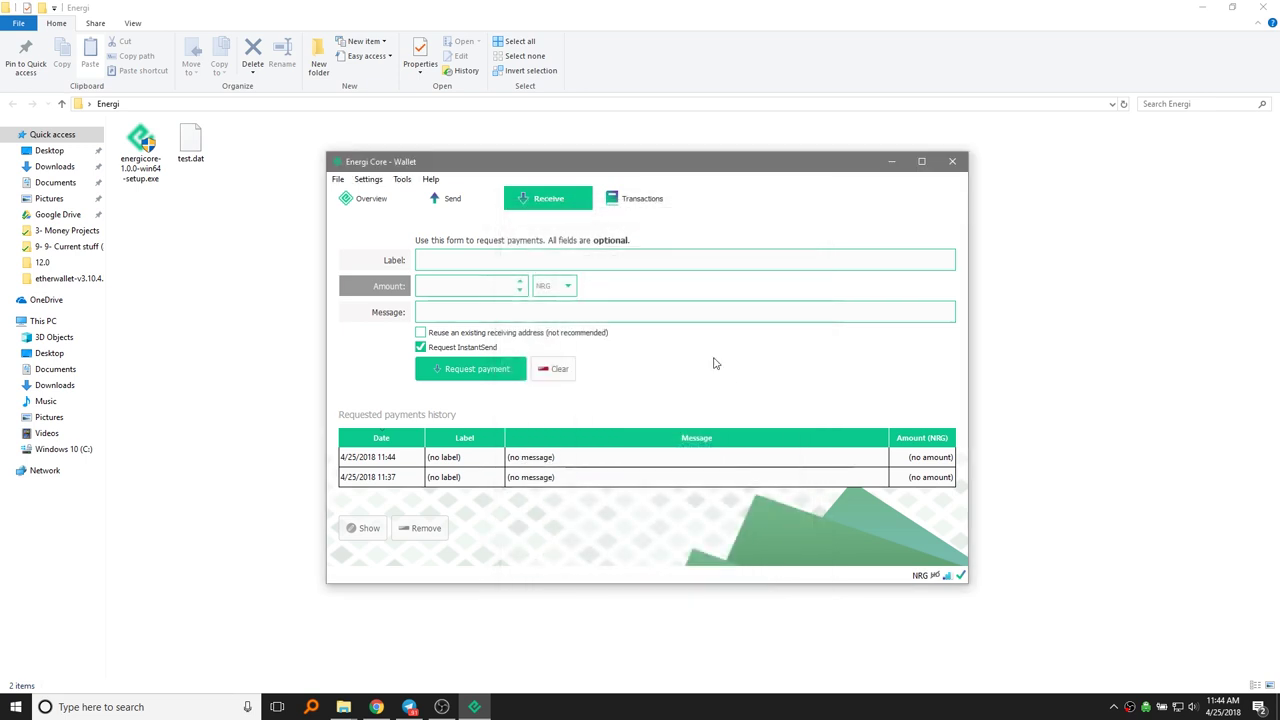
pyautogui.click(450, 200)
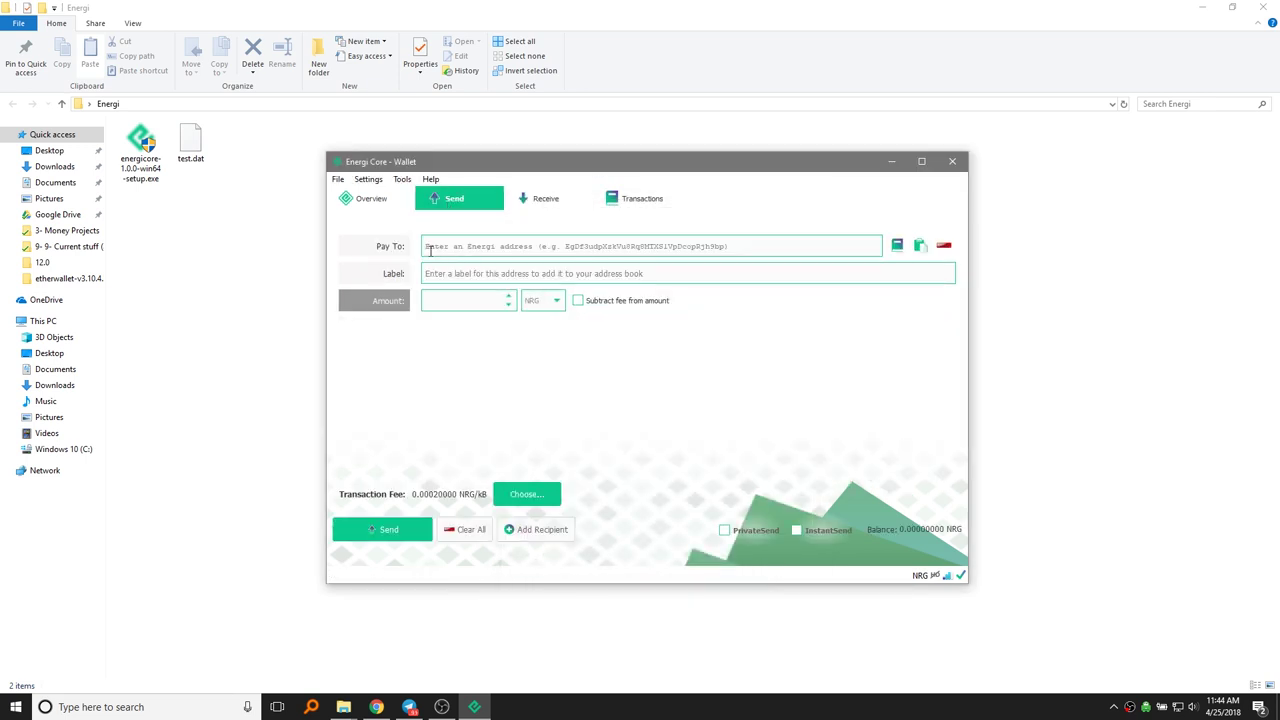
pyautogui.click(455, 300)
pyautogui.click(375, 528)
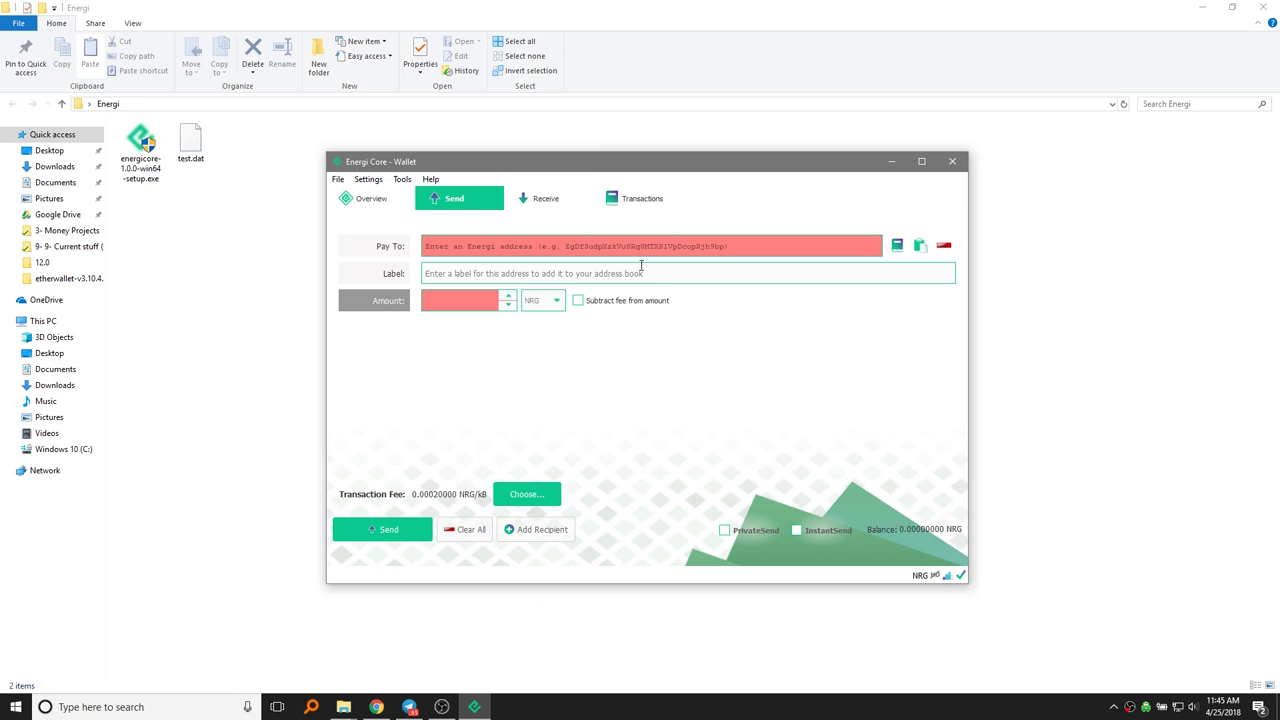
pyautogui.click(547, 199)
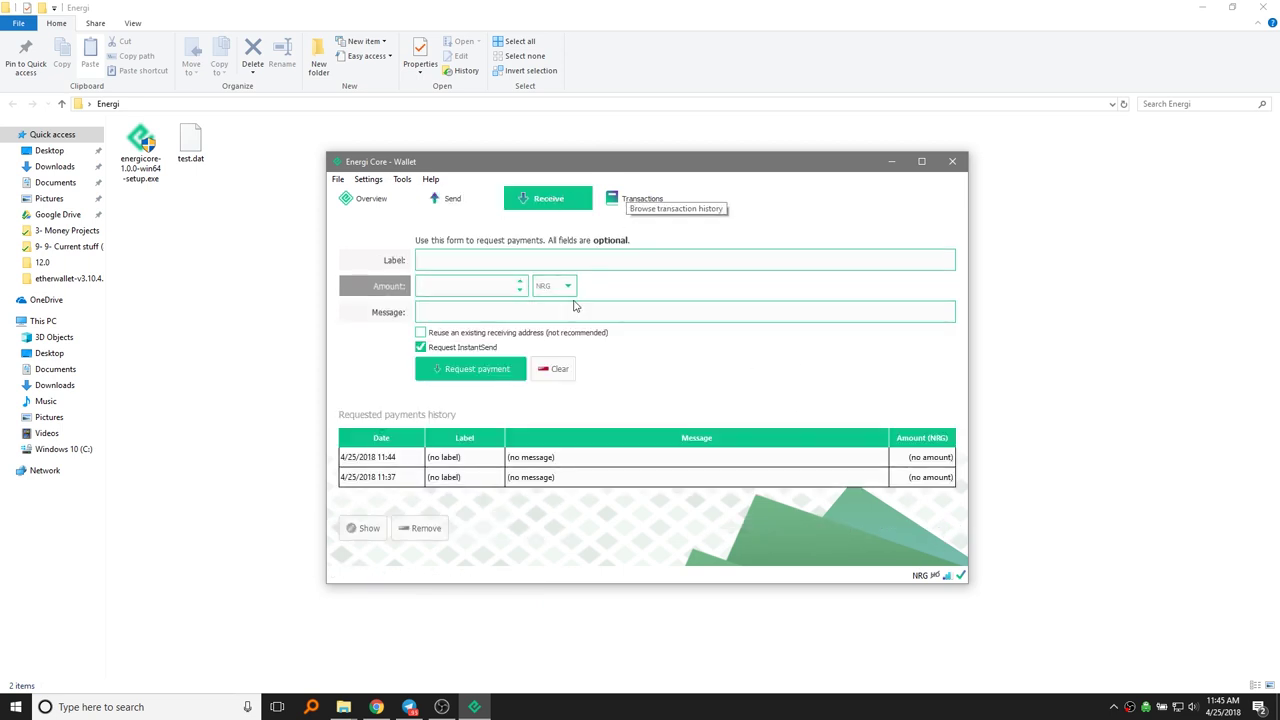
# Step: Create the 11:45 payment request, then reopen earlier requests from the history and close them
pyautogui.click(487, 372)
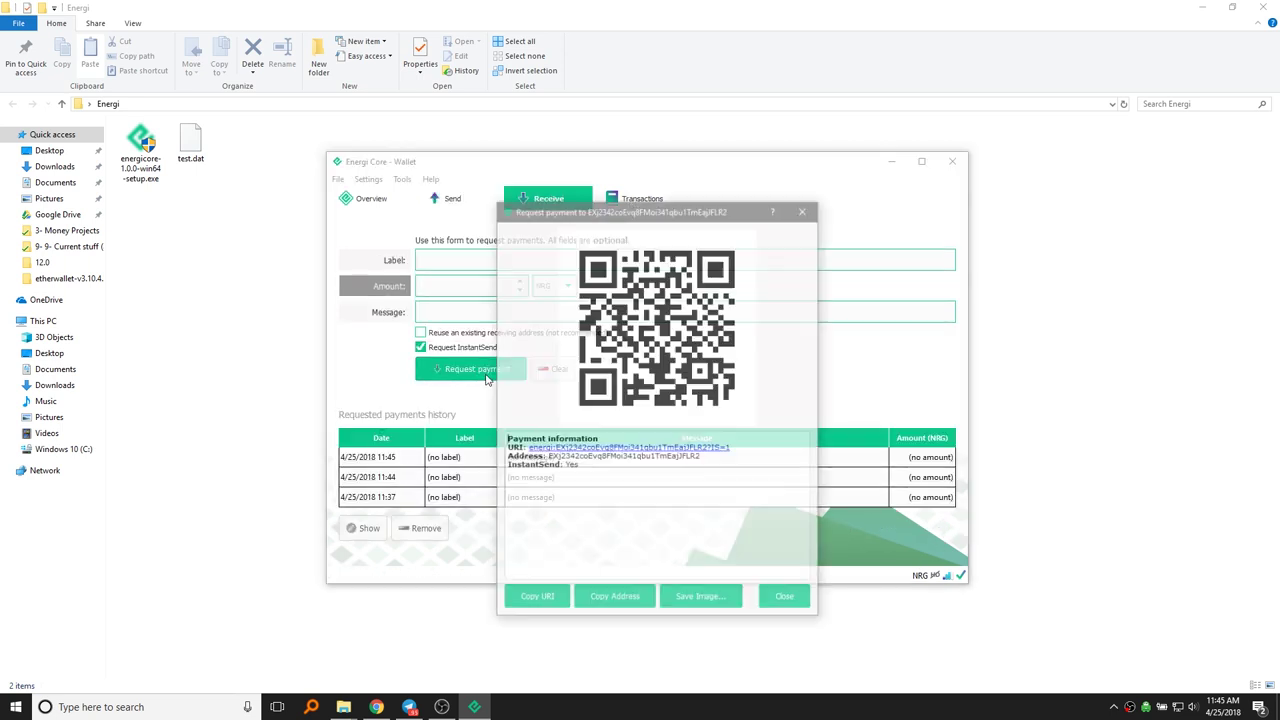
pyautogui.click(784, 598)
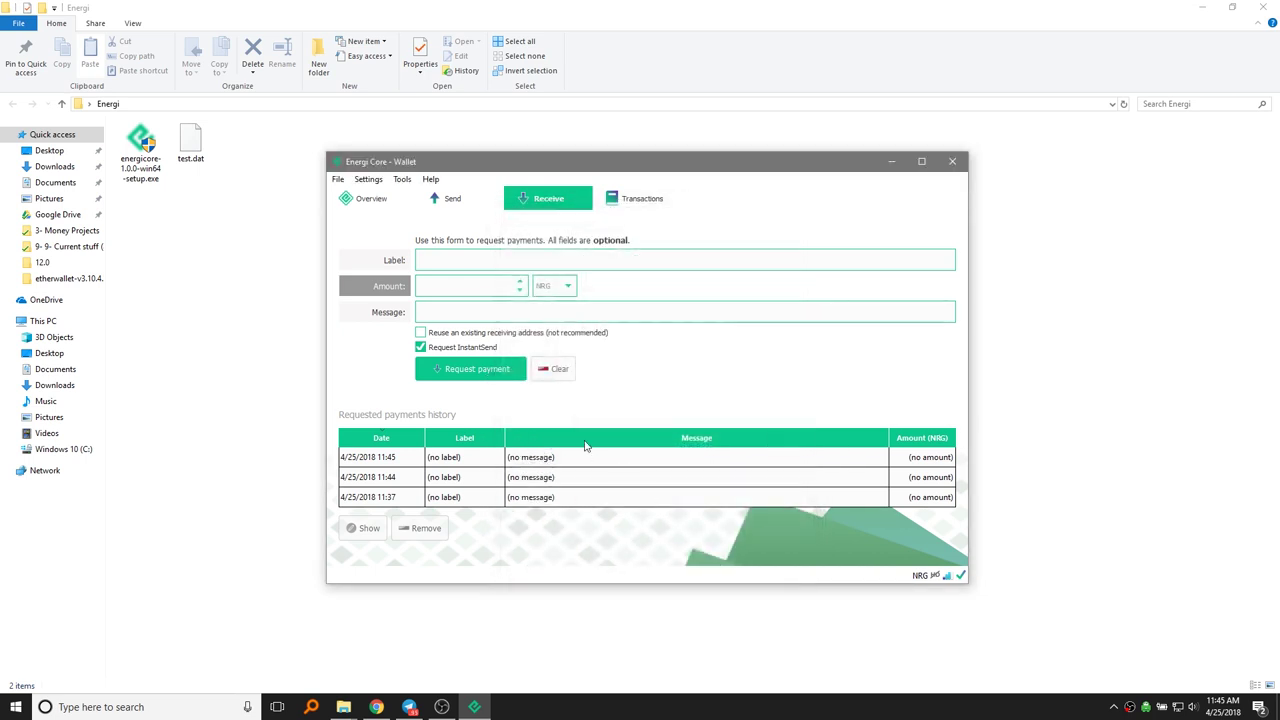
pyautogui.doubleClick(567, 464)
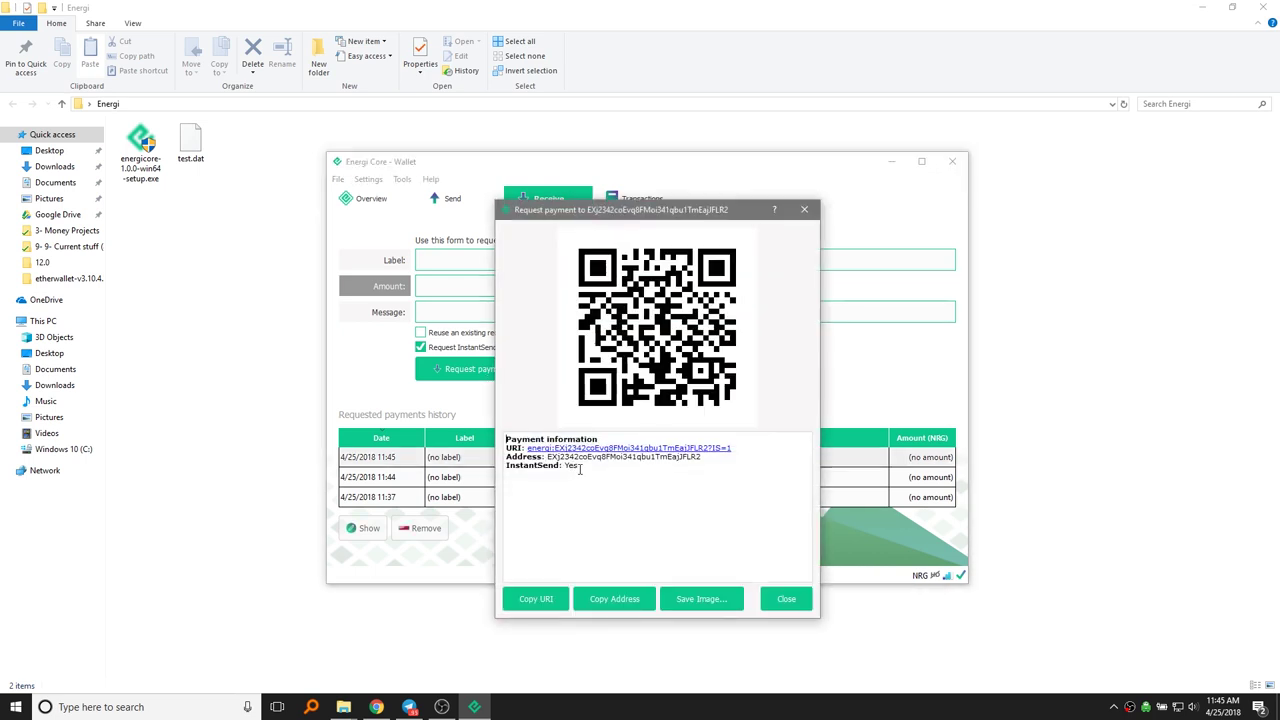
pyautogui.doubleClick(478, 479)
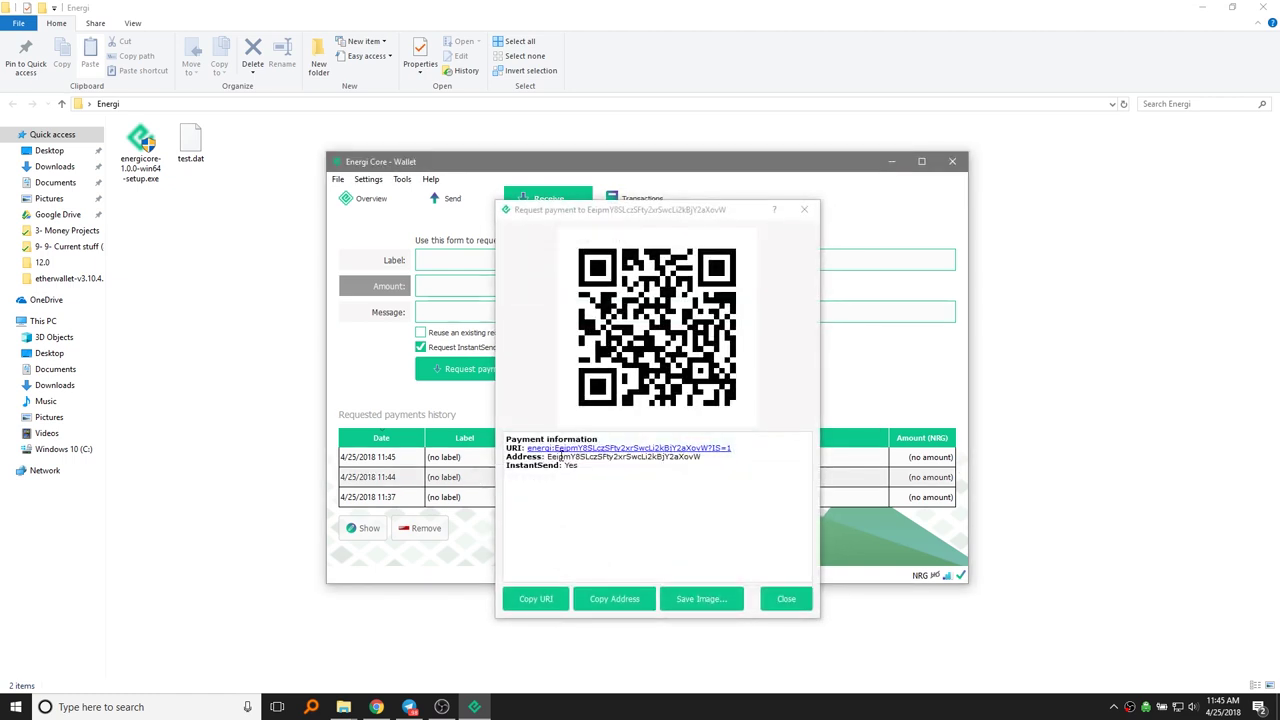
pyautogui.press('Escape')
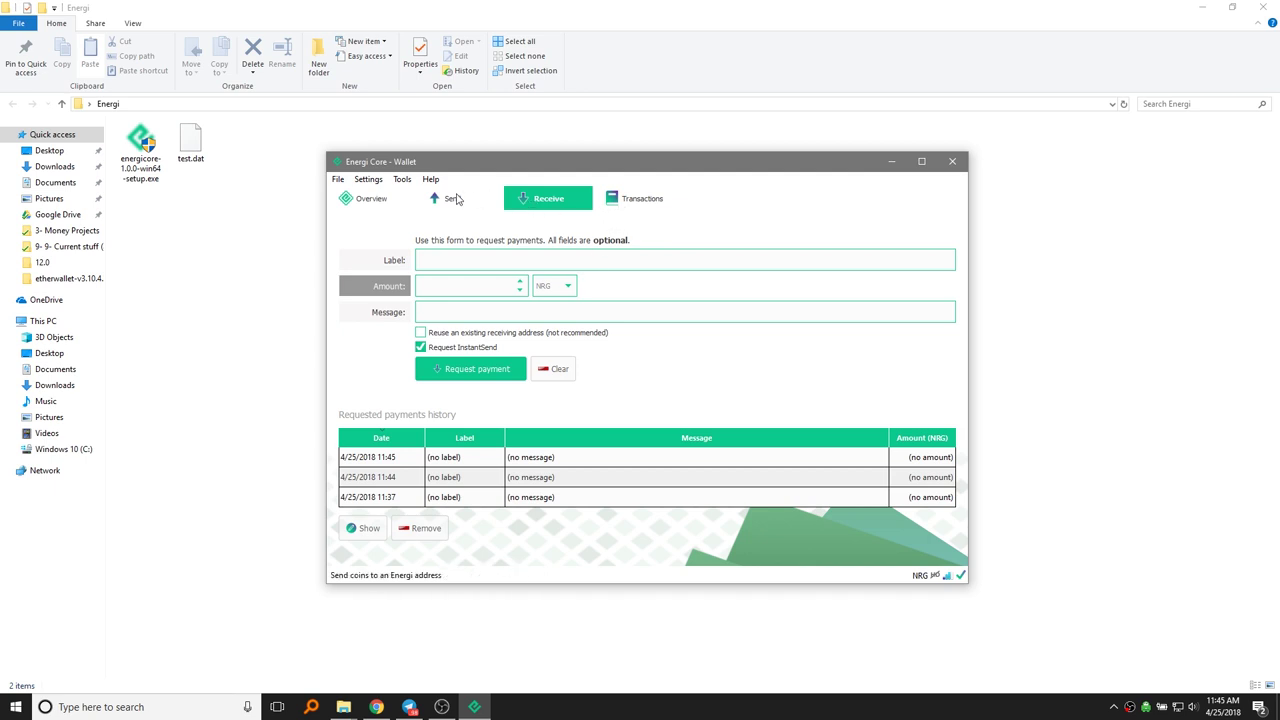
# Step: Check the empty transaction history and return to the 0.00 NRG Overview page
pyautogui.click(372, 198)
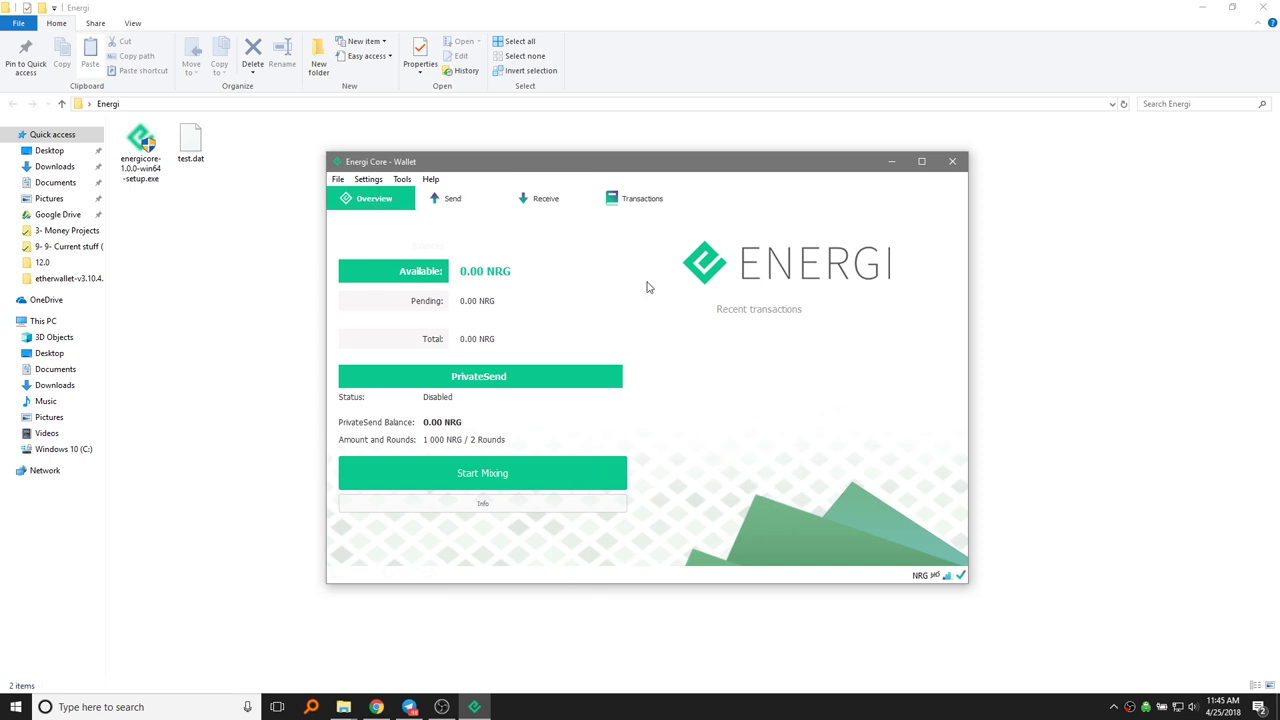
pyautogui.click(625, 201)
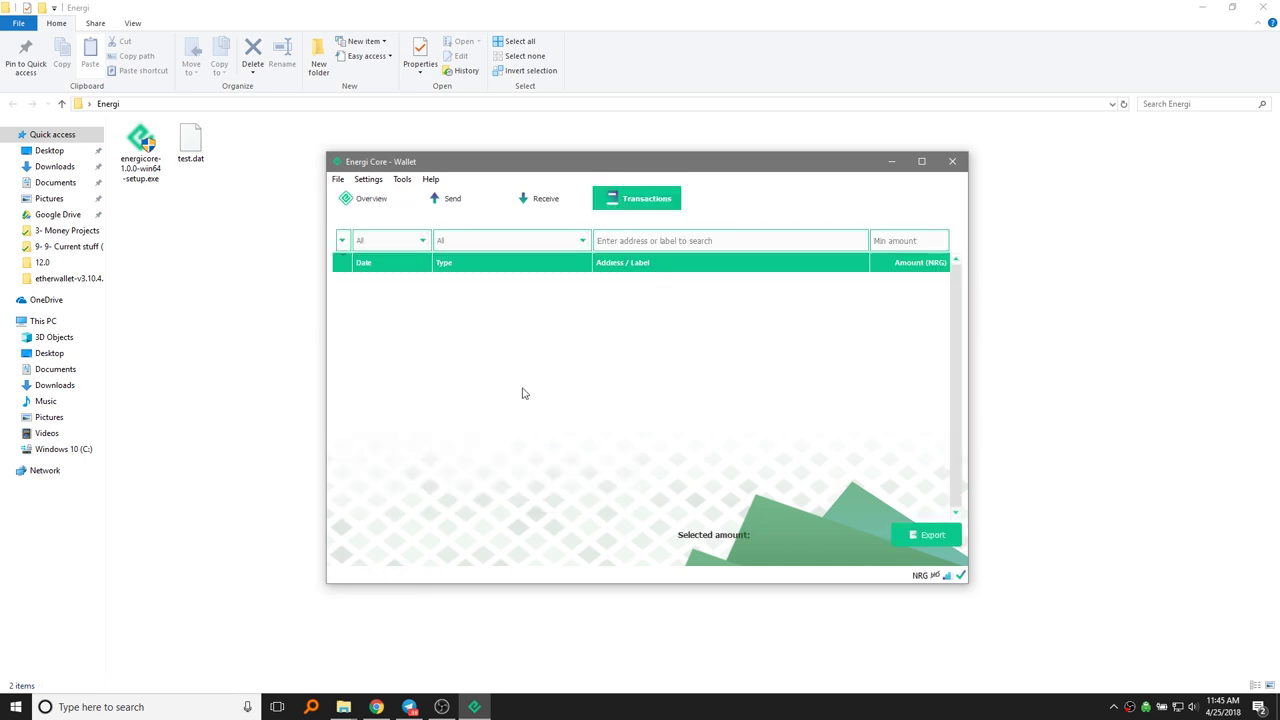
pyautogui.click(358, 200)
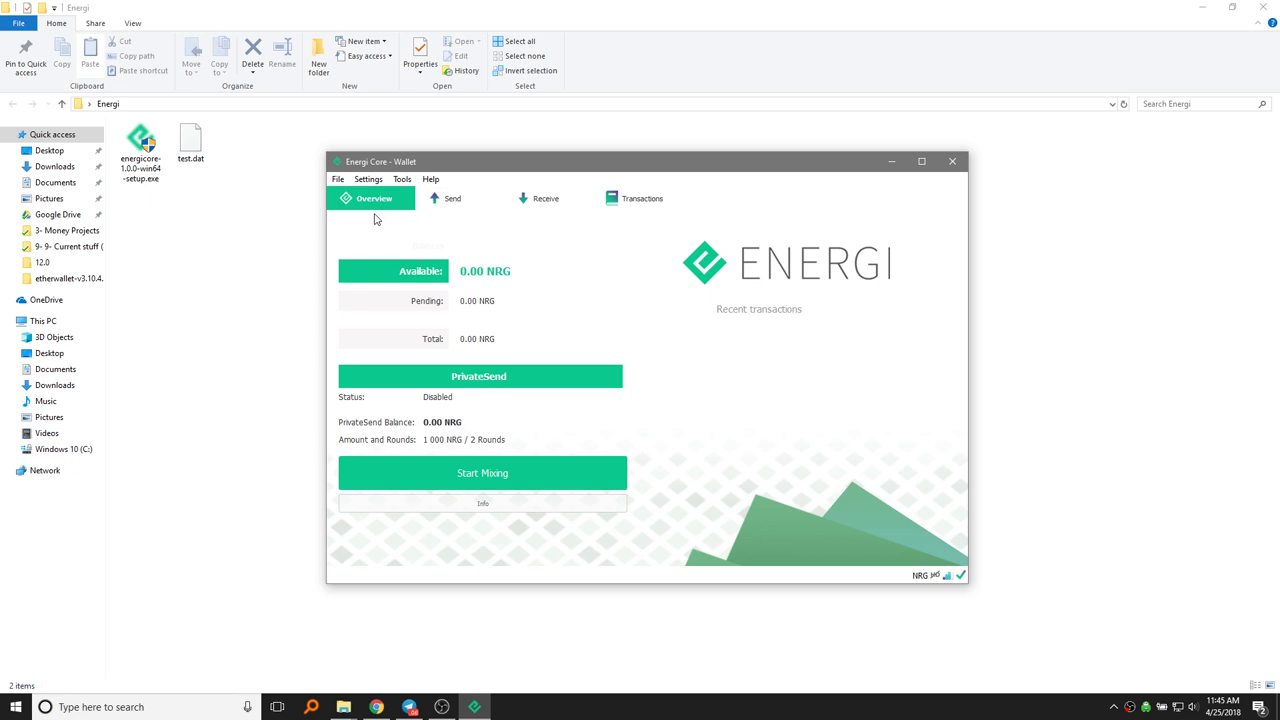
pyautogui.click(335, 180)
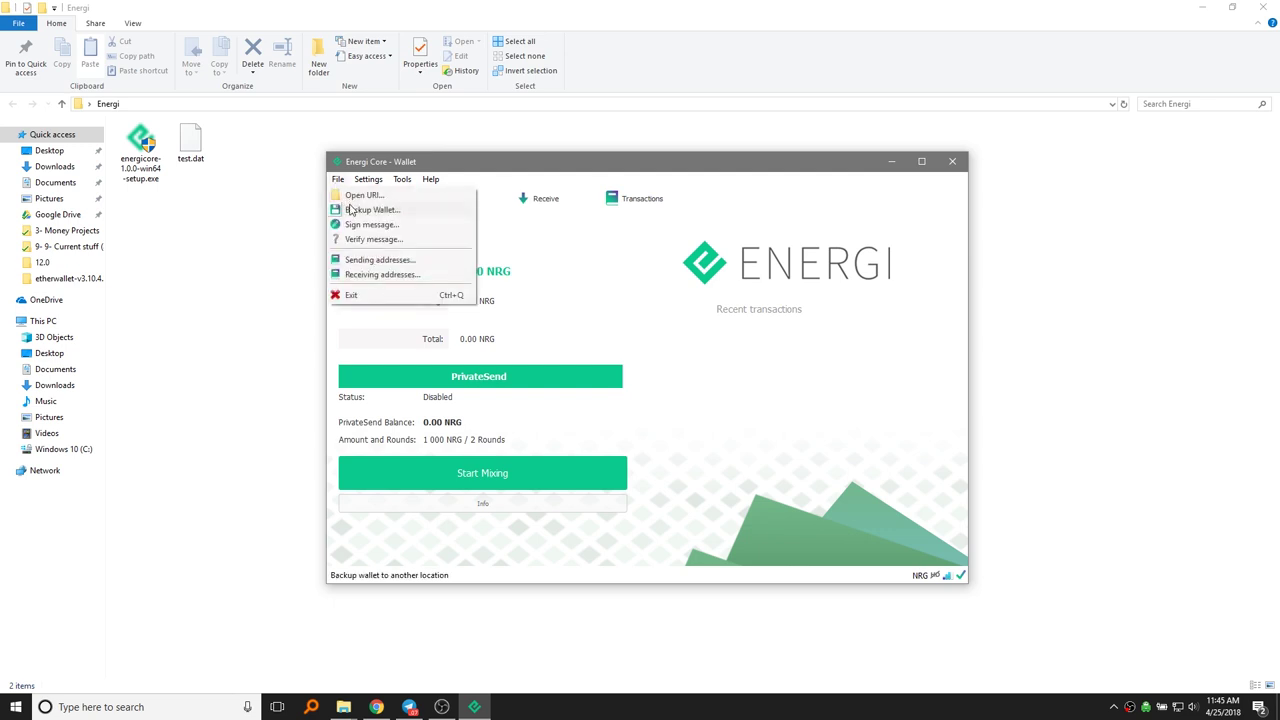
# Step: Try saving a wallet backup named 'test' in the 1- Energi folder, dismissing the permission warning
pyautogui.click(349, 209)
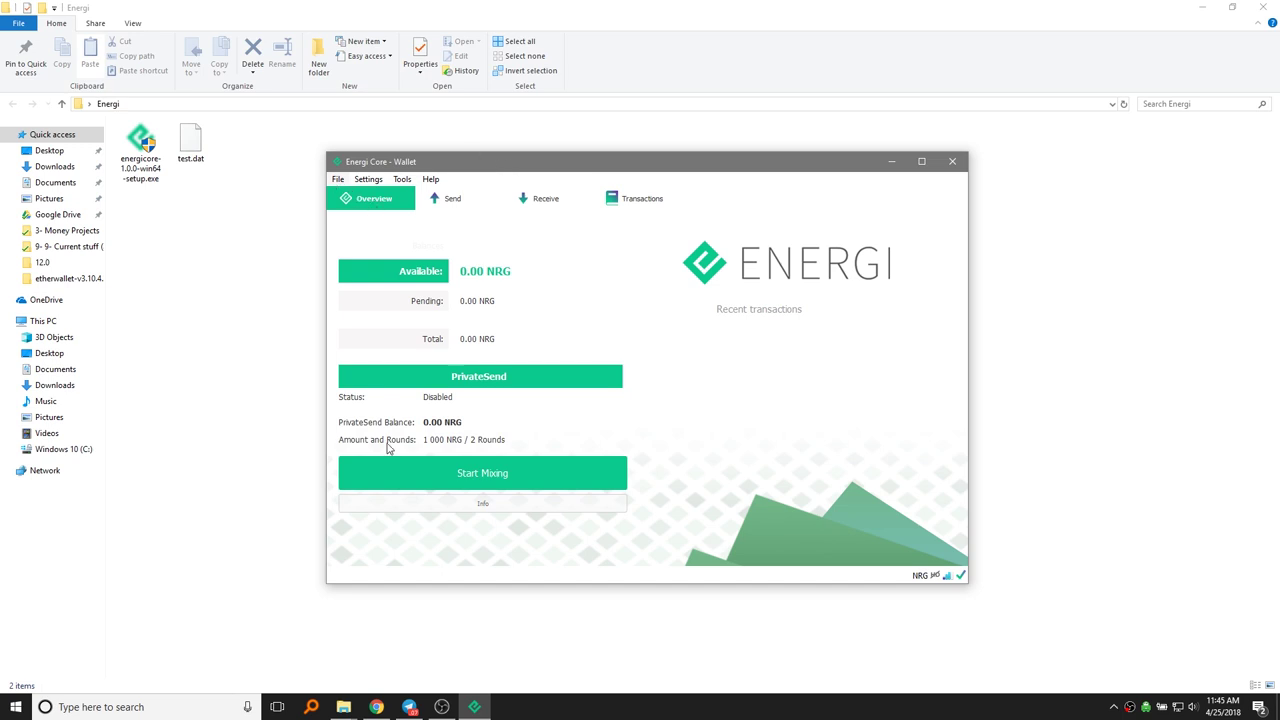
pyautogui.click(488, 707)
pyautogui.click(476, 707)
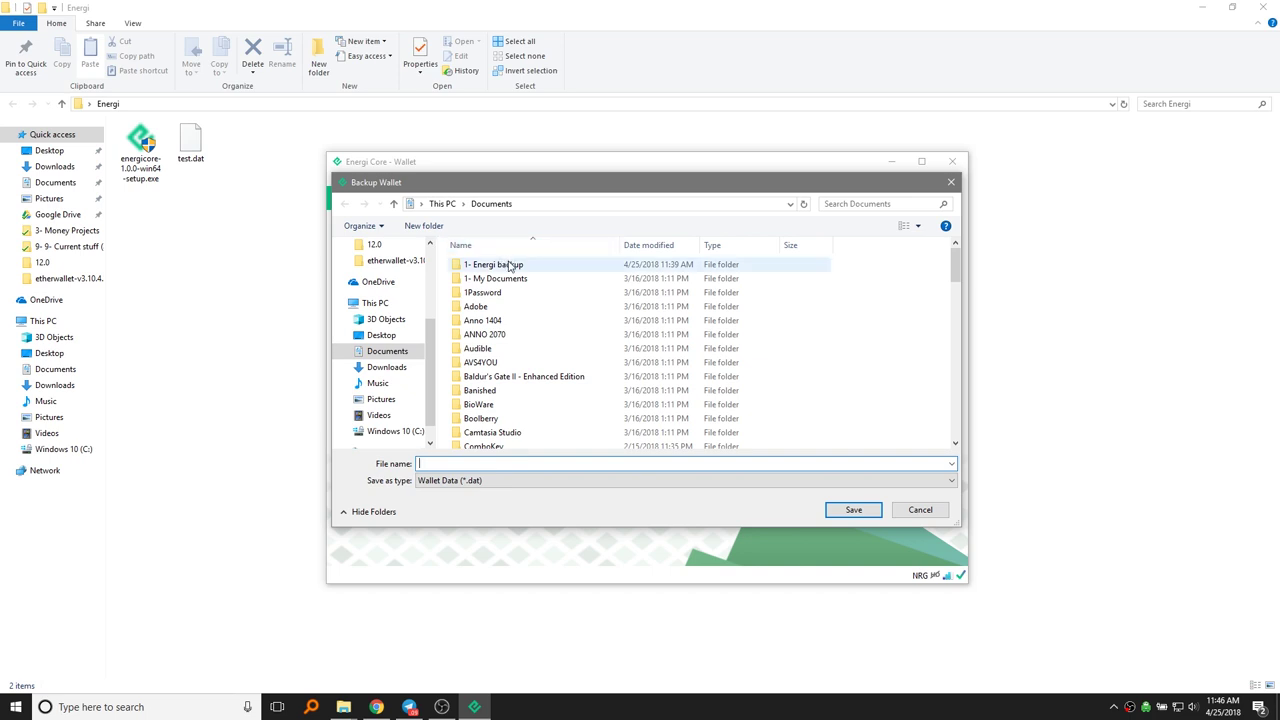
pyautogui.doubleClick(509, 265)
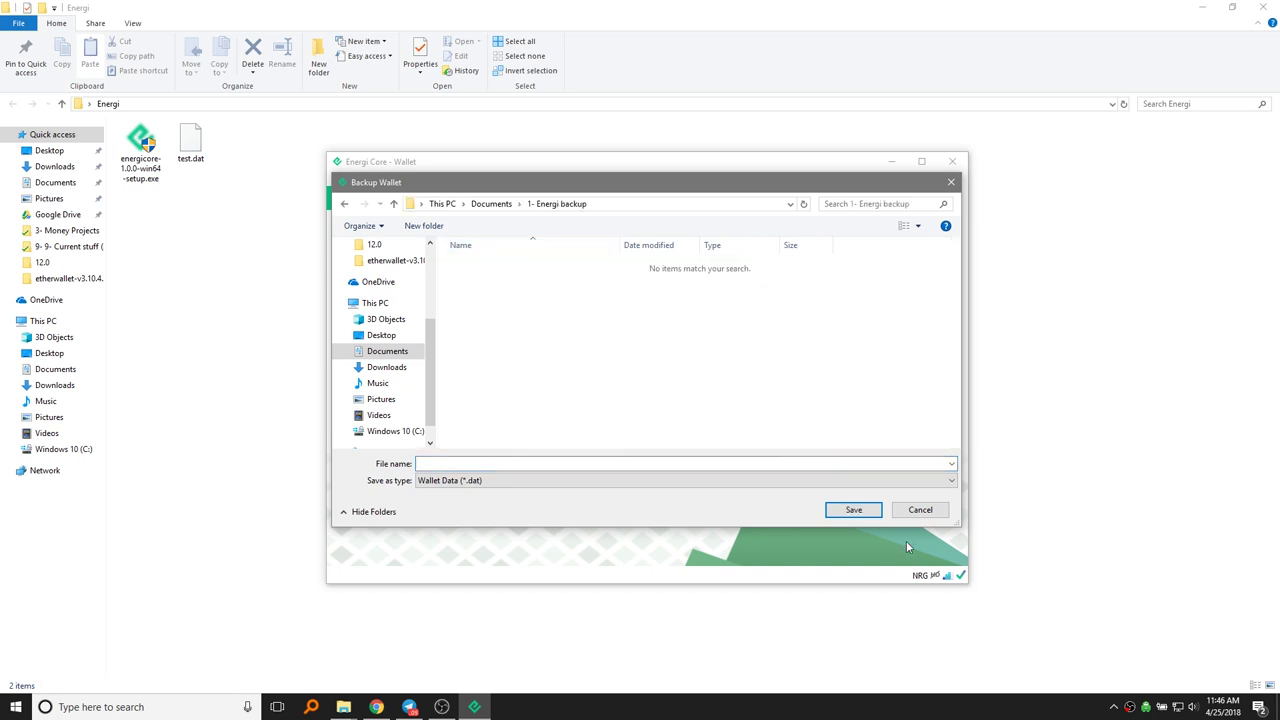
pyautogui.click(789, 463)
pyautogui.write('test')
pyautogui.click(852, 510)
pyautogui.click(681, 372)
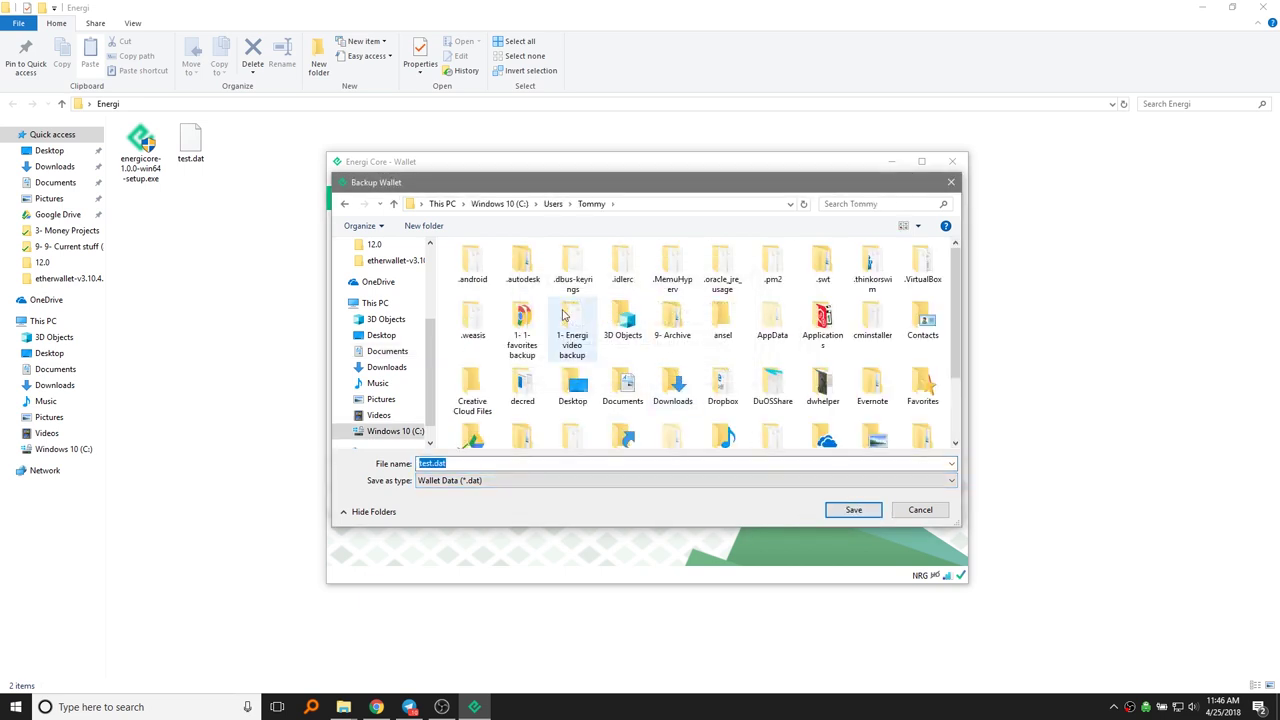
# Step: Save the backup as wallet.dat in 1- Energi video backup, replacing the existing copy
pyautogui.doubleClick(563, 318)
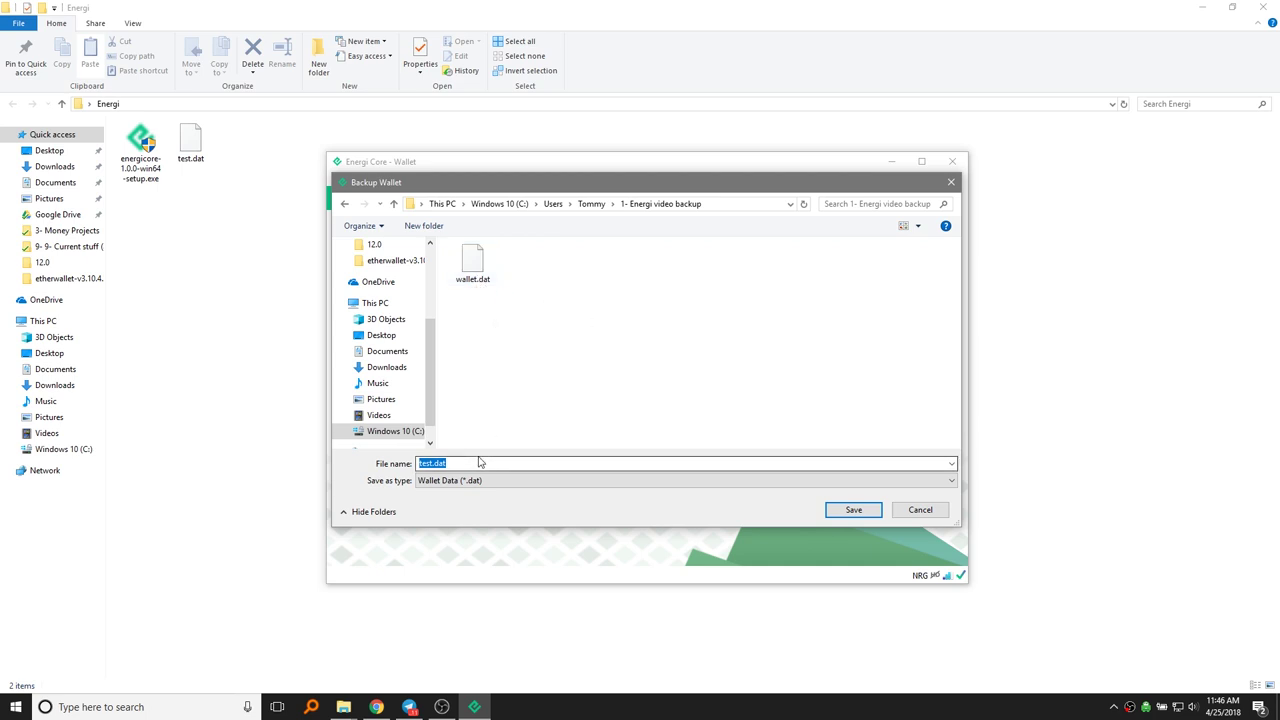
pyautogui.hotkey('shift', 'Tab')
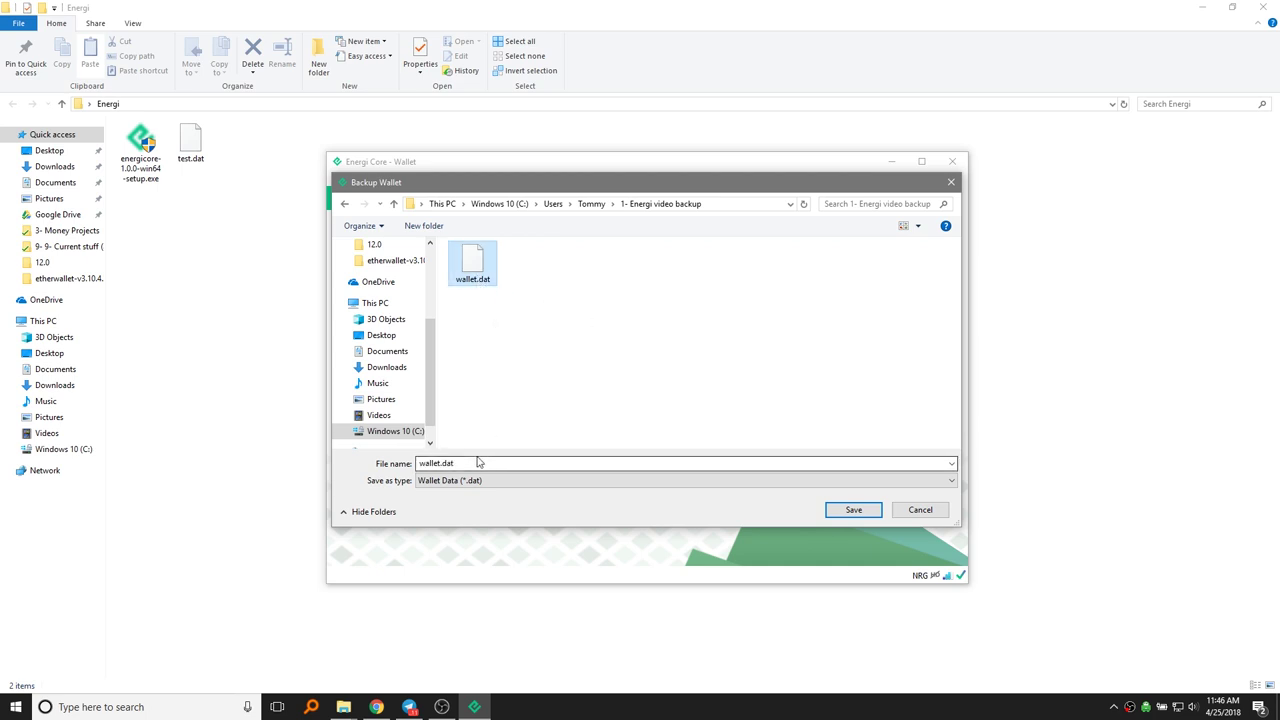
pyautogui.press('Tab')
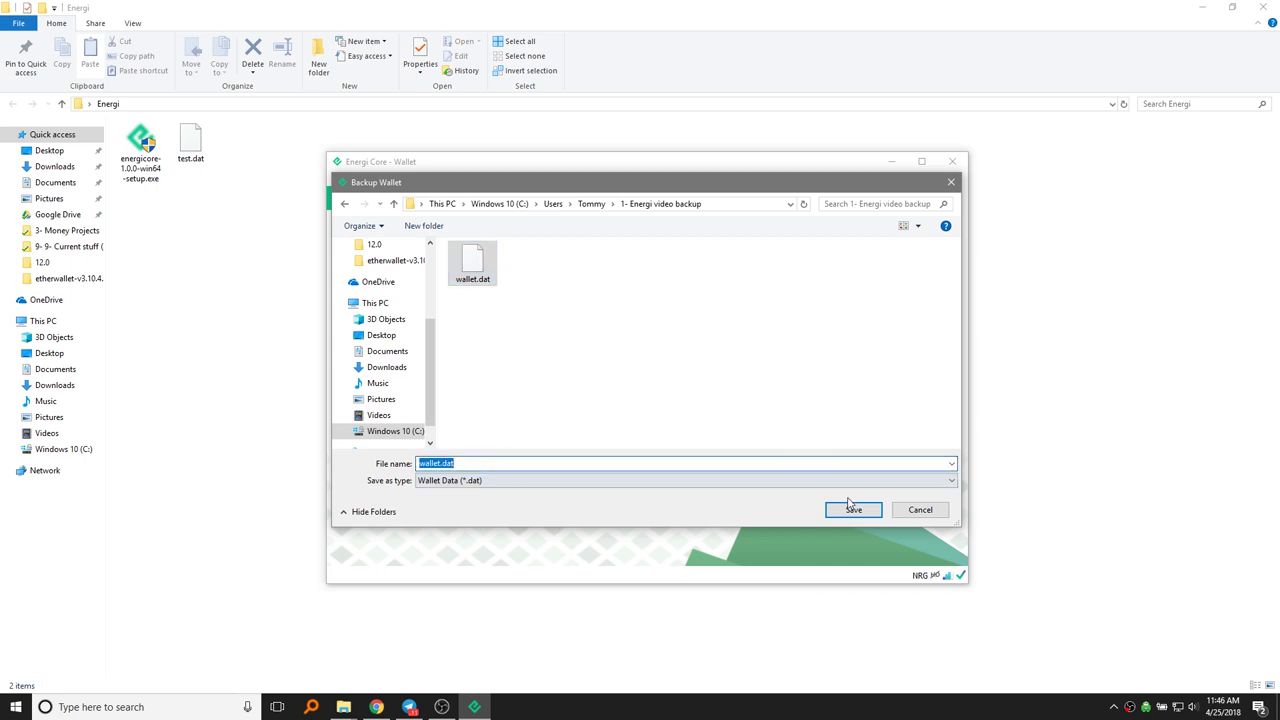
pyautogui.click(852, 511)
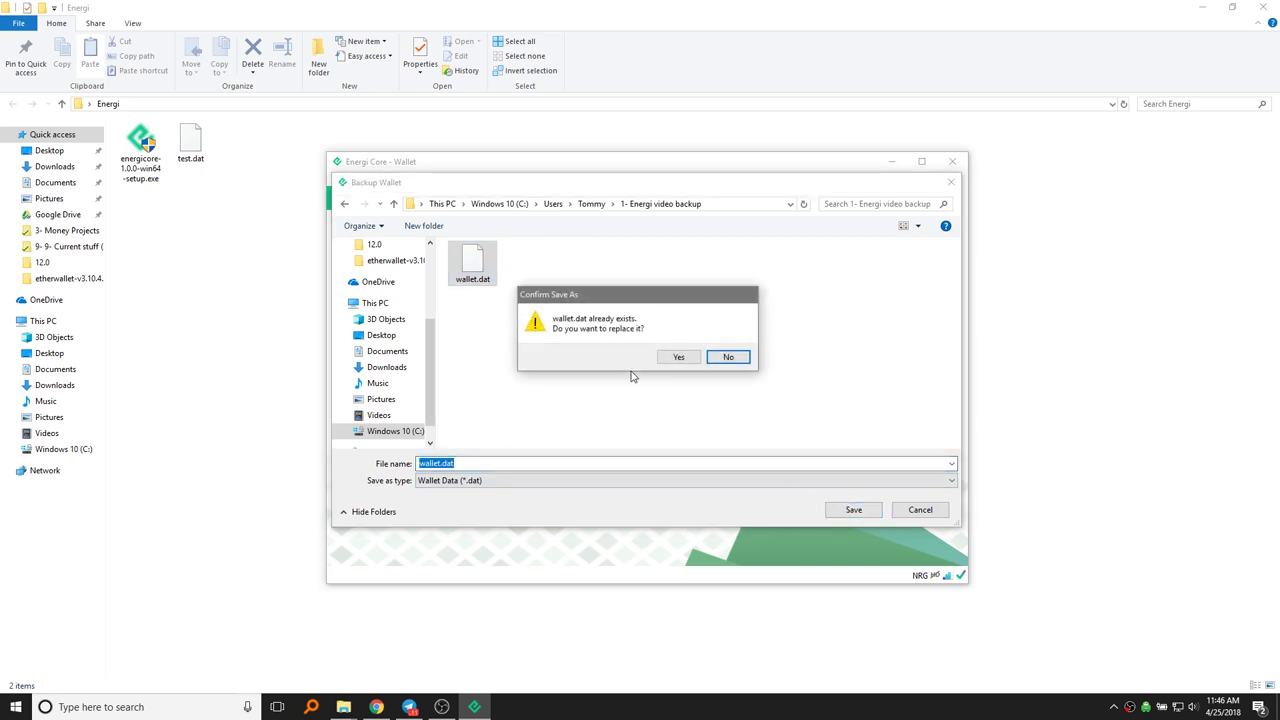
pyautogui.click(677, 360)
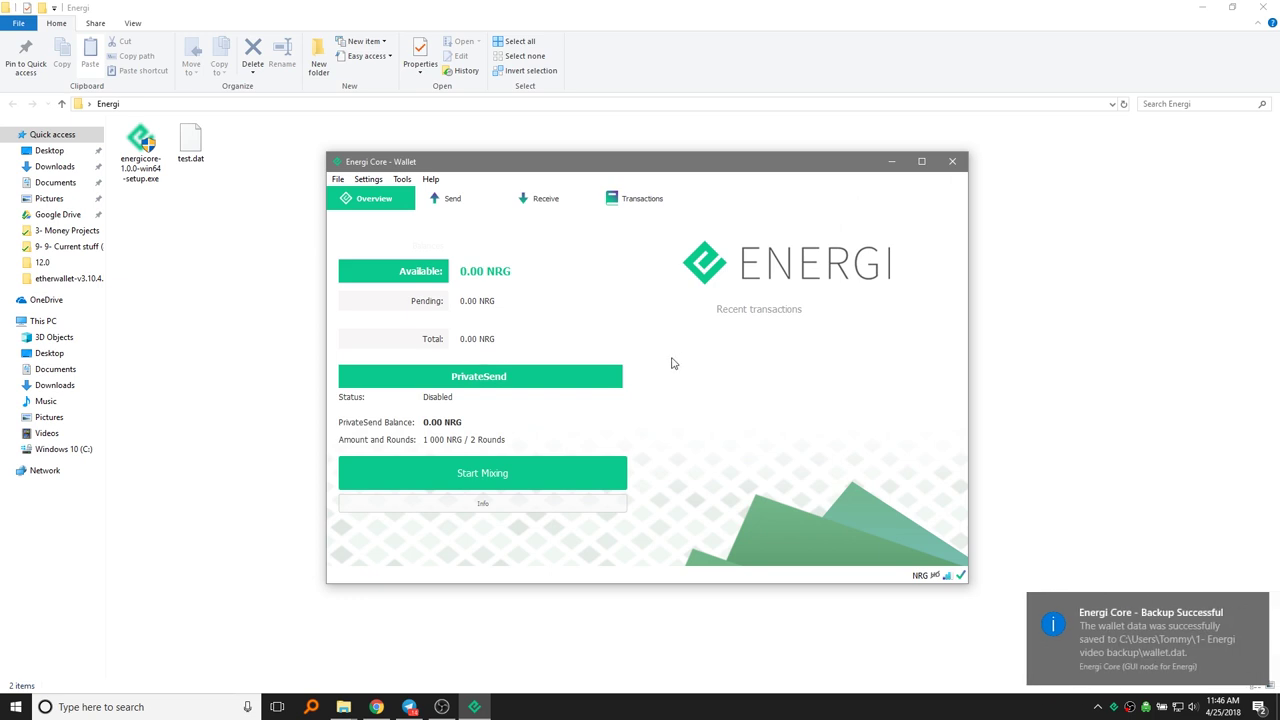
# Step: Confirm wallet.dat (664 KB) is in the 1- Energi video backup folder, then return to the wallet
pyautogui.click(344, 706)
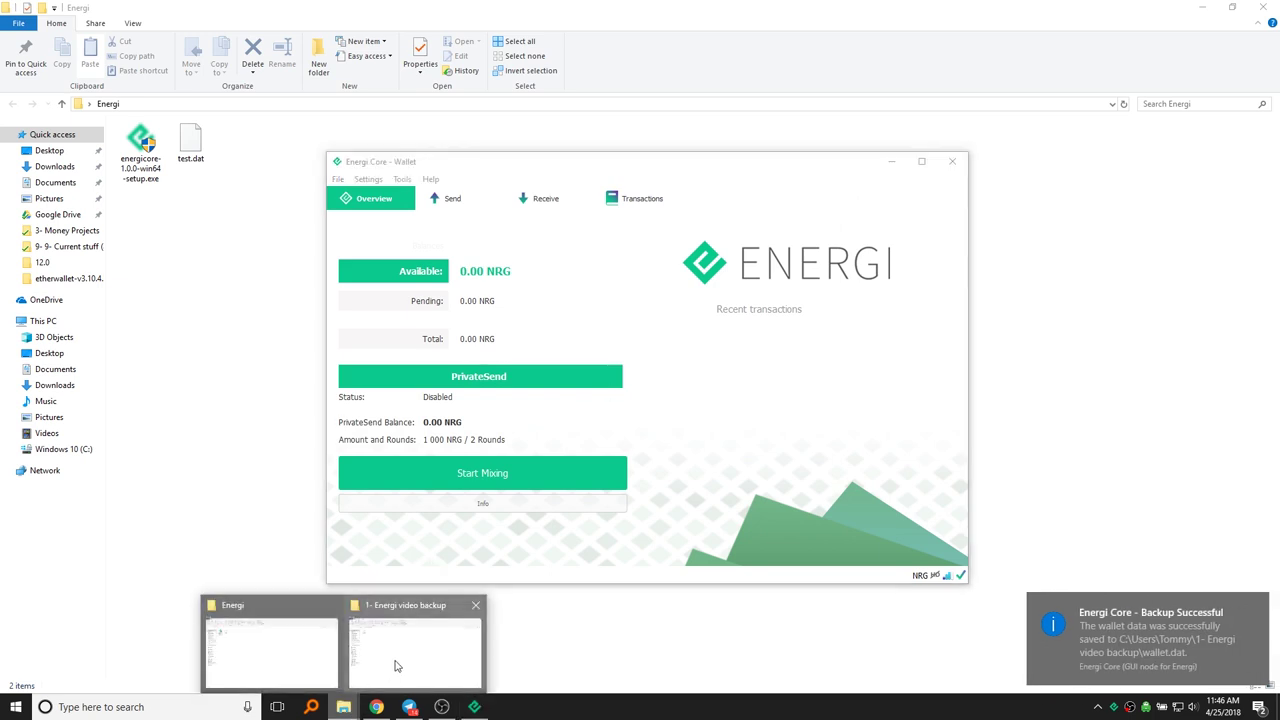
pyautogui.click(396, 665)
pyautogui.click(141, 143)
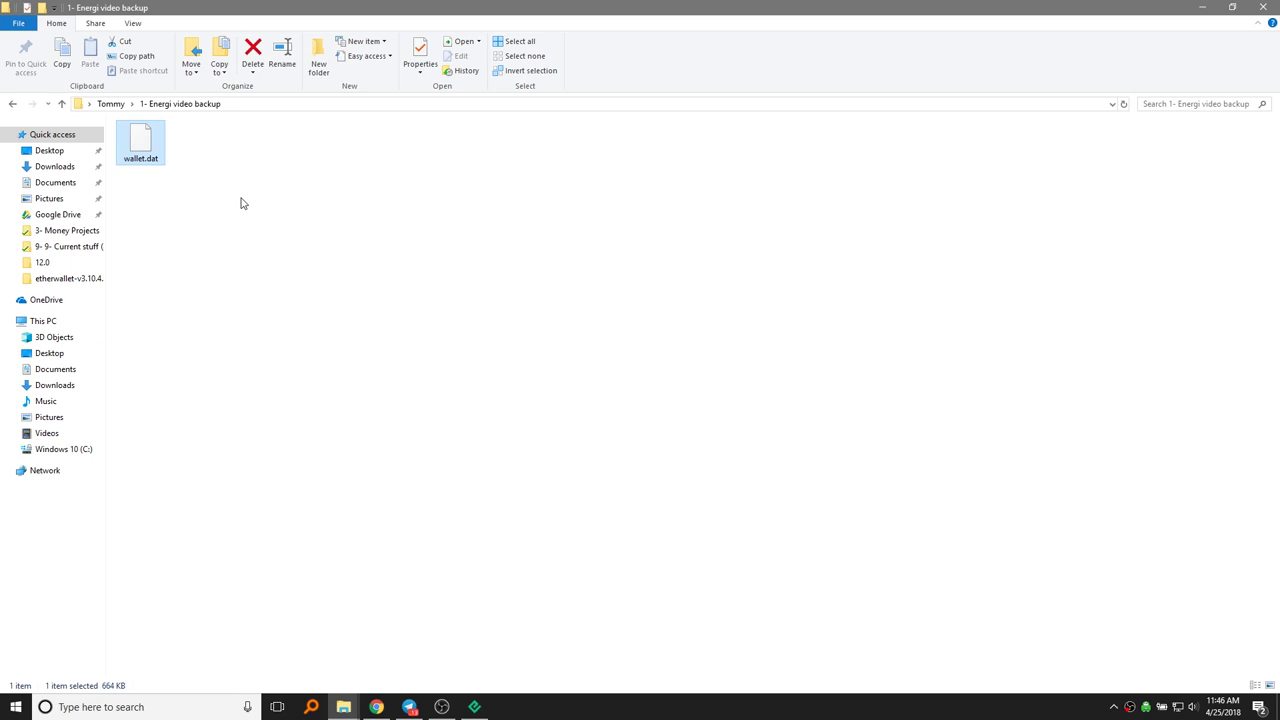
pyautogui.click(352, 452)
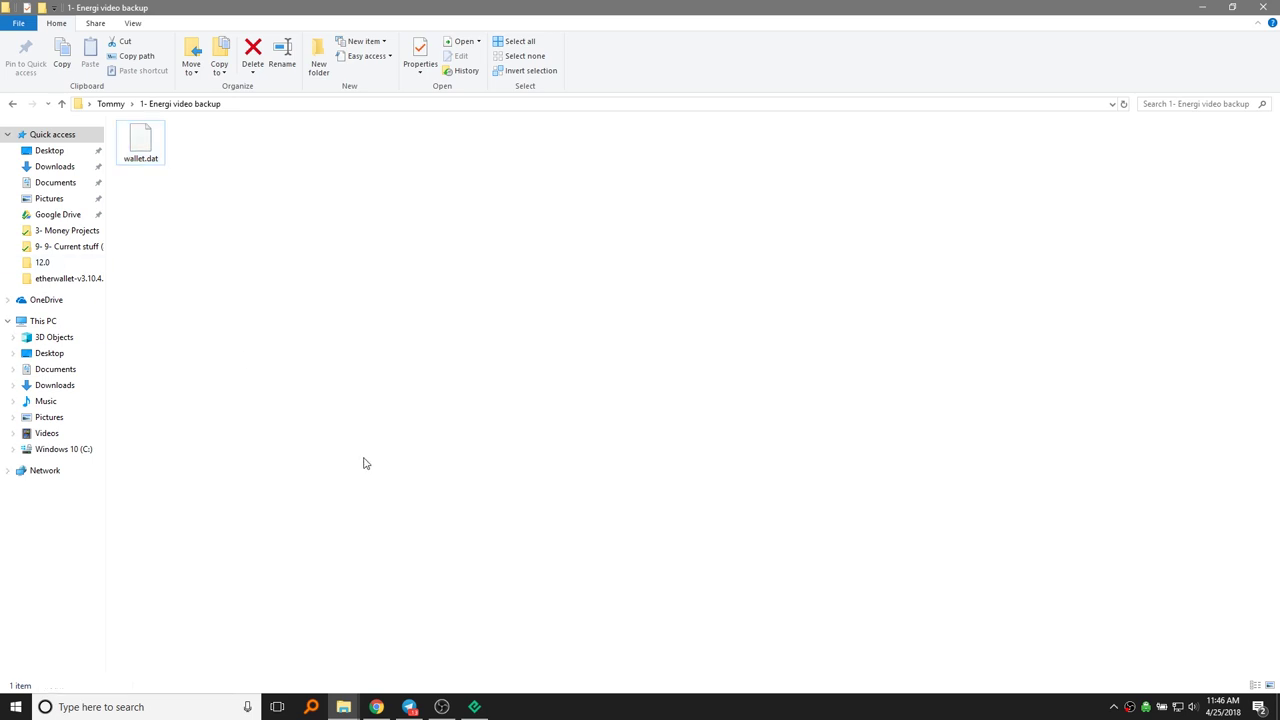
pyautogui.click(484, 706)
pyautogui.click(370, 179)
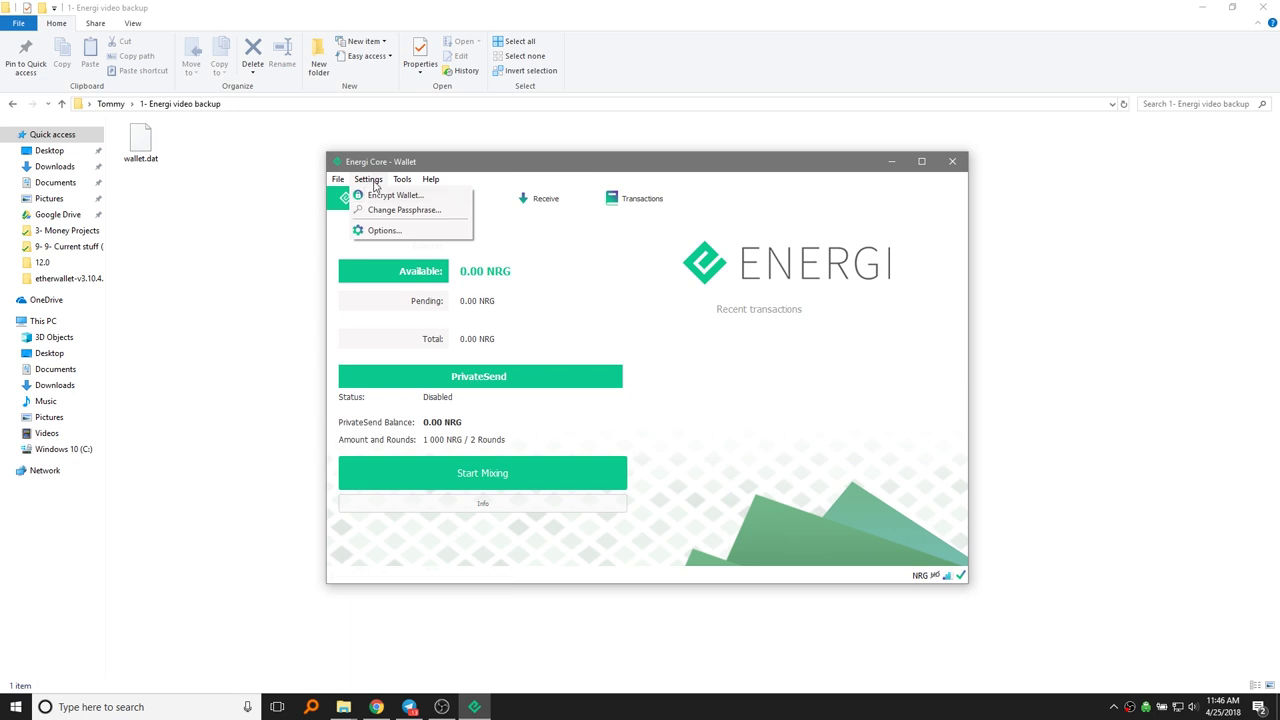
# Step: Cancel Encrypt Wallet to leave the wallet unencrypted, then start another Backup Wallet
pyautogui.click(375, 181)
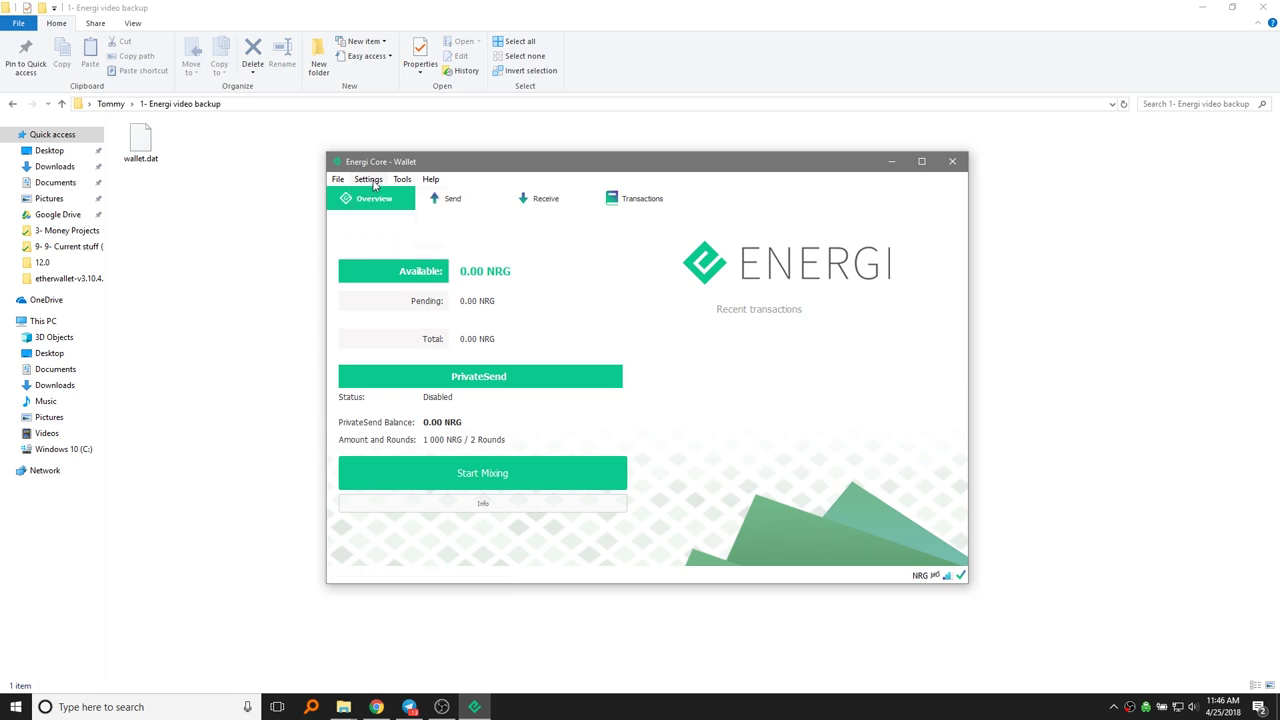
pyautogui.click(370, 181)
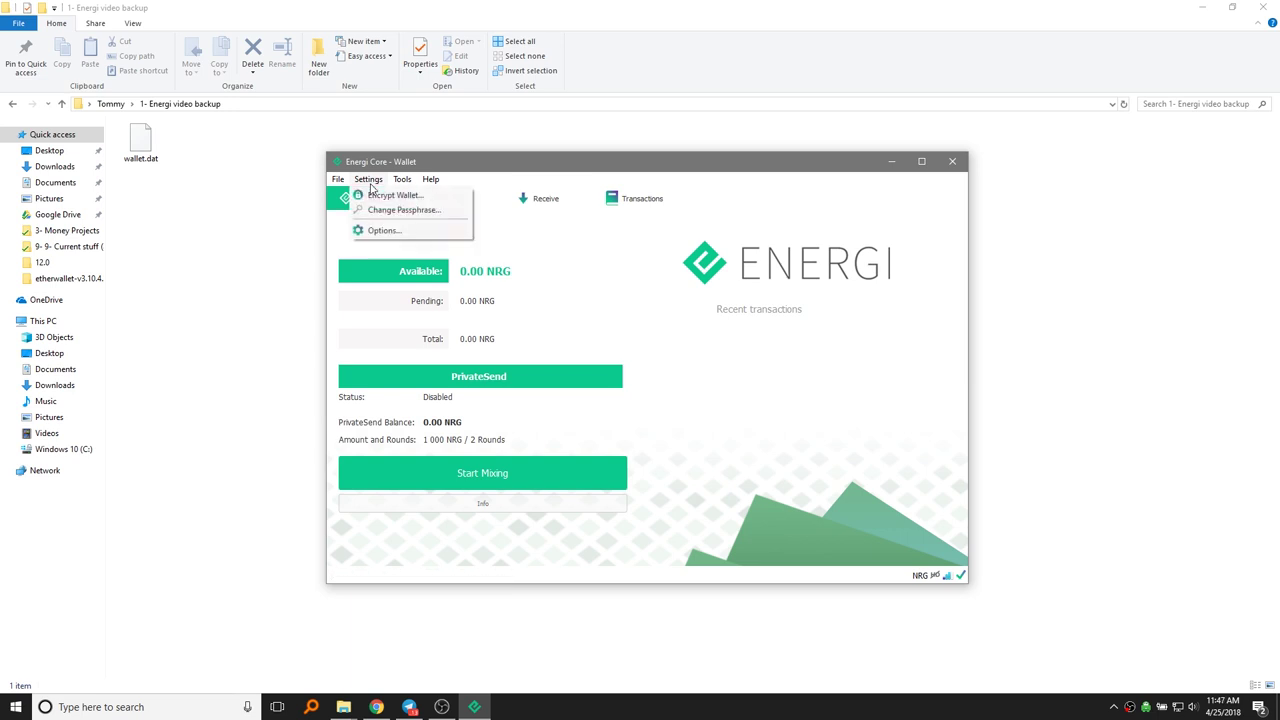
pyautogui.click(322, 190)
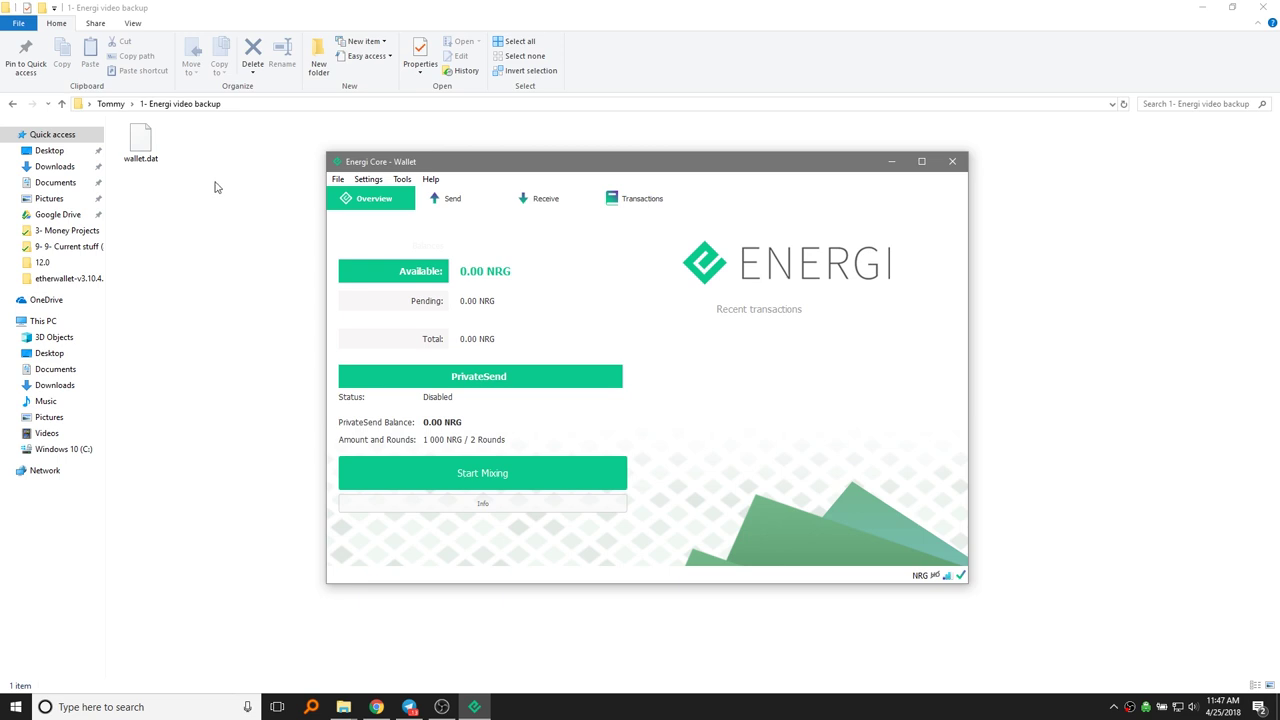
pyautogui.click(368, 179)
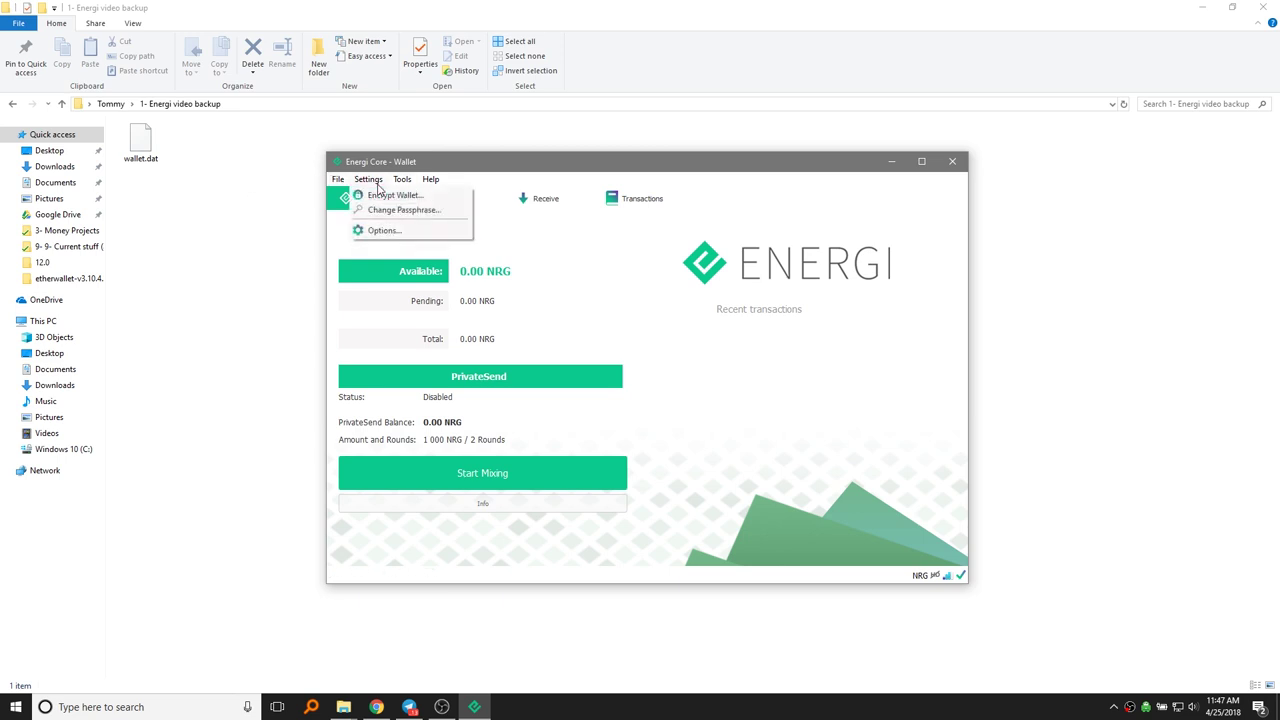
pyautogui.click(385, 197)
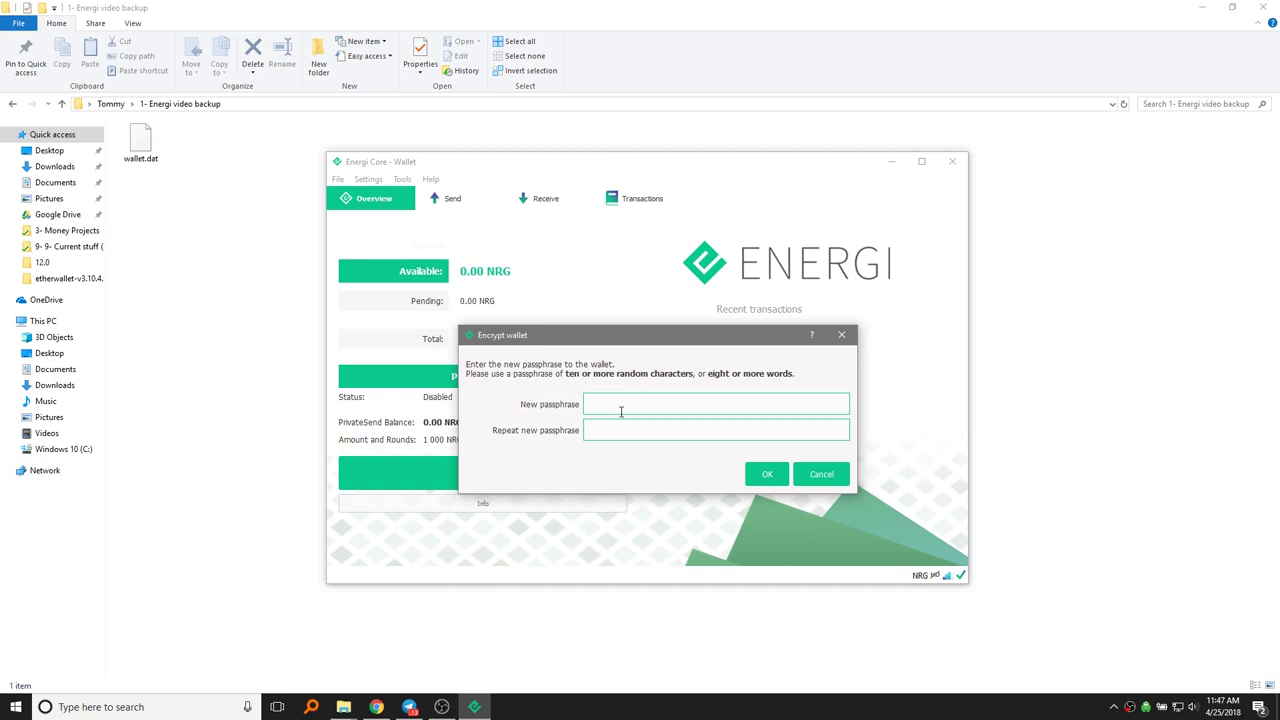
pyautogui.click(821, 473)
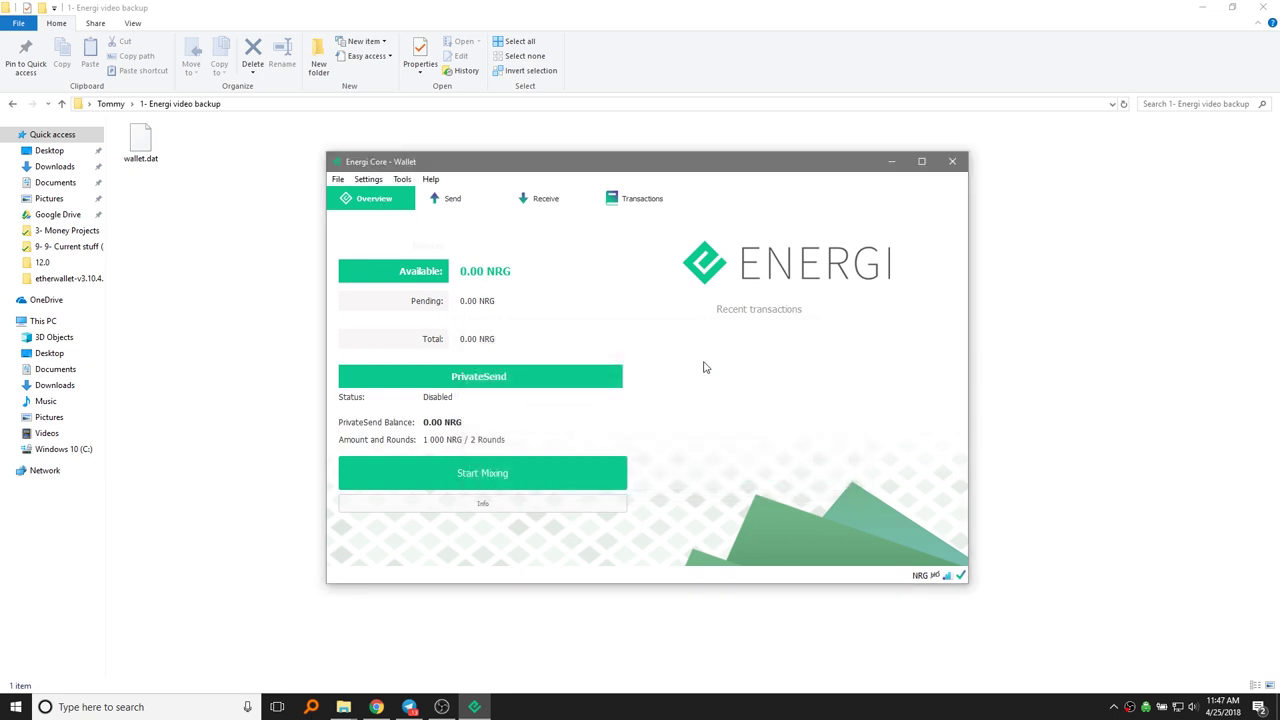
pyautogui.click(338, 179)
pyautogui.click(346, 210)
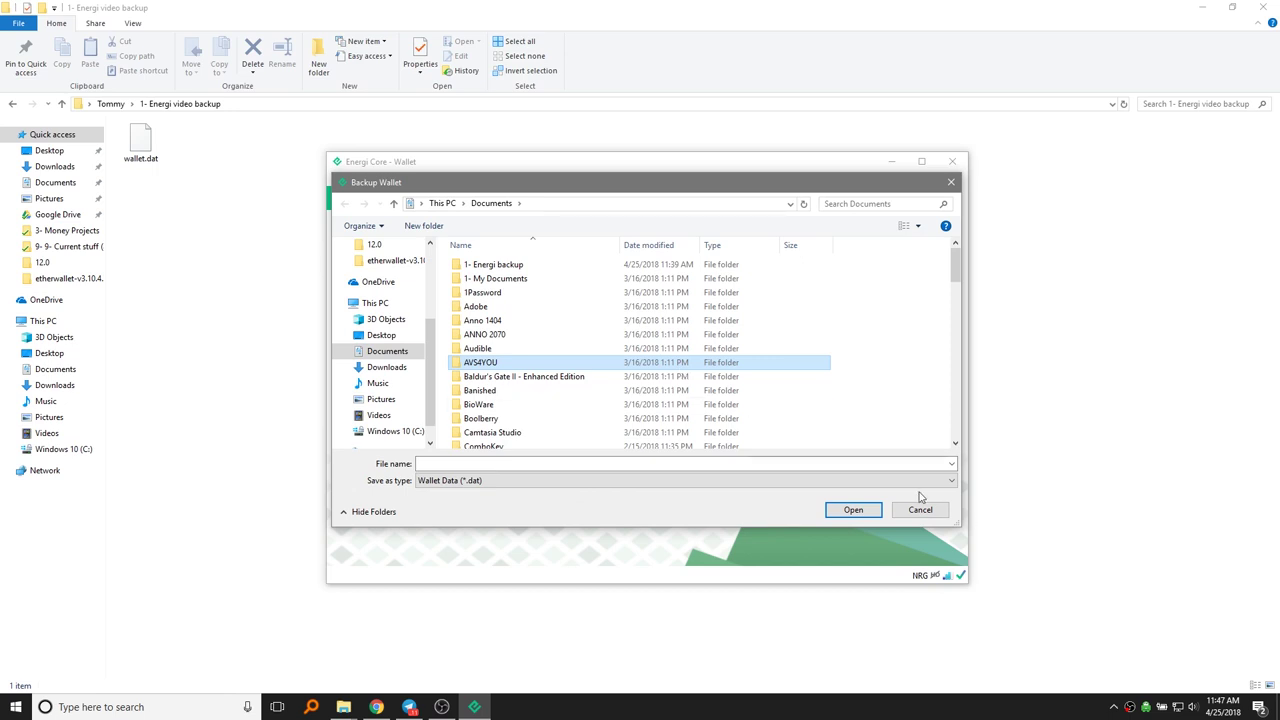
# Step: Cancel the Backup Wallet dialog without saving a file
pyautogui.click(920, 510)
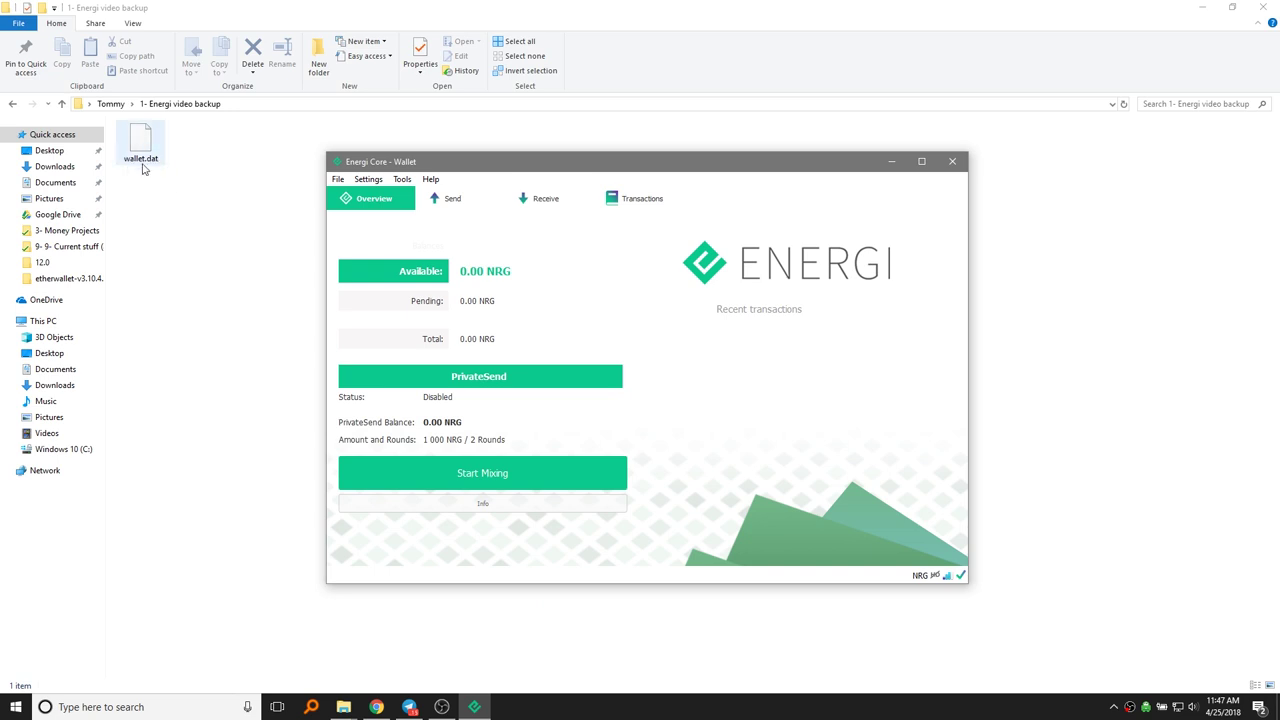
pyautogui.moveTo(141, 146); pyautogui.dragTo(404, 270)
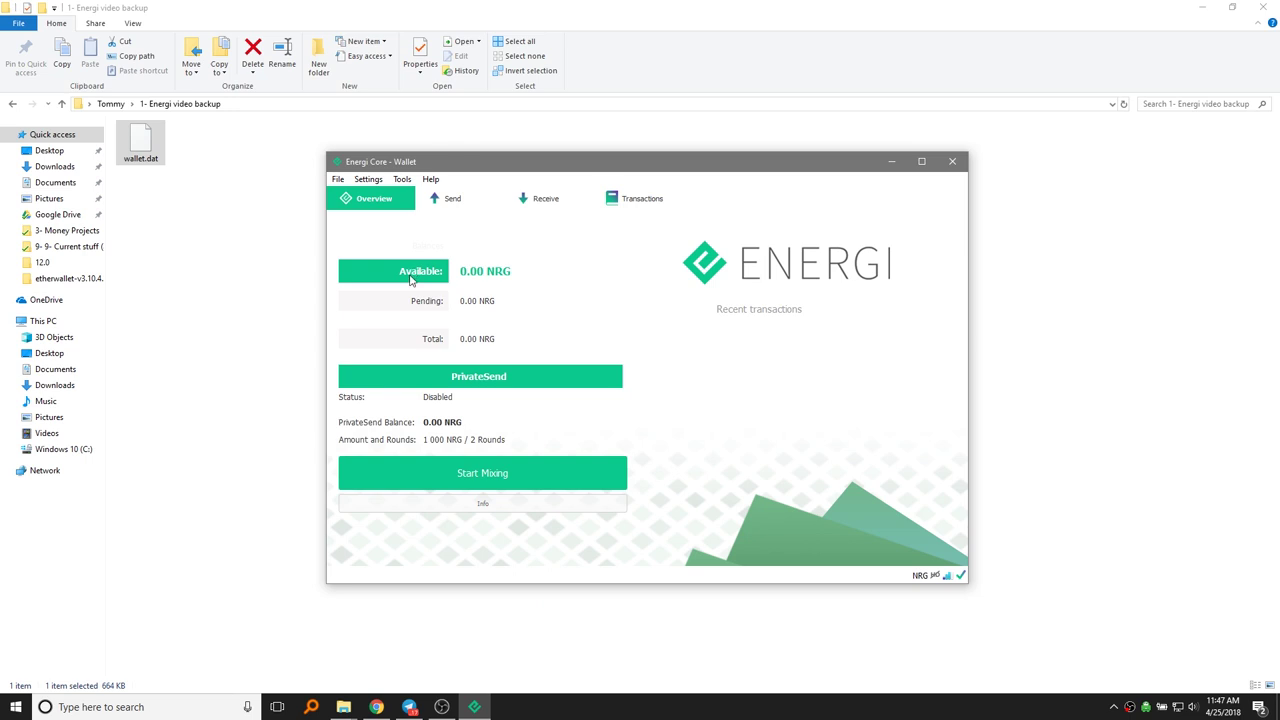